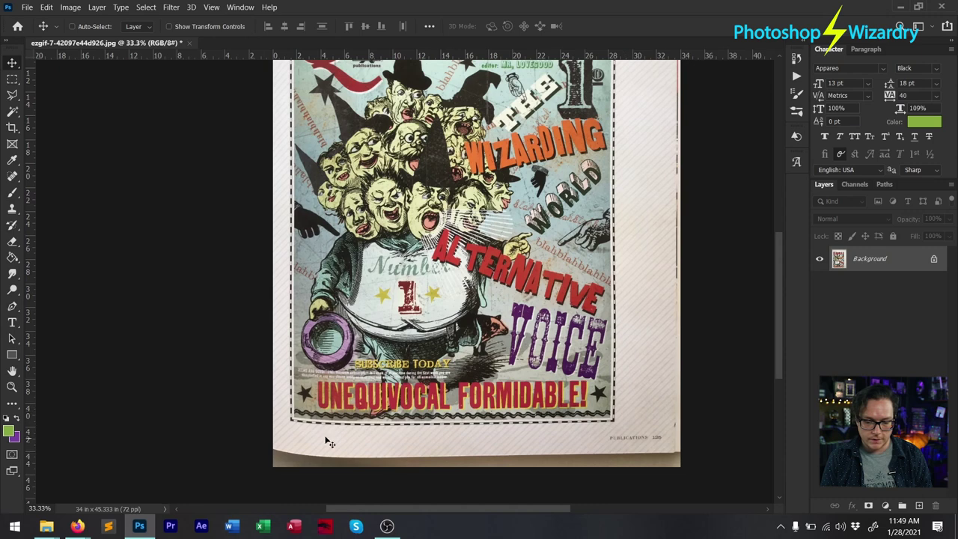
Step: Look over the full Quibbler magazine cover from the masthead down to the banner along its lower edge
scroll(595, 442, up, 3)
scroll(601, 420, up, 2)
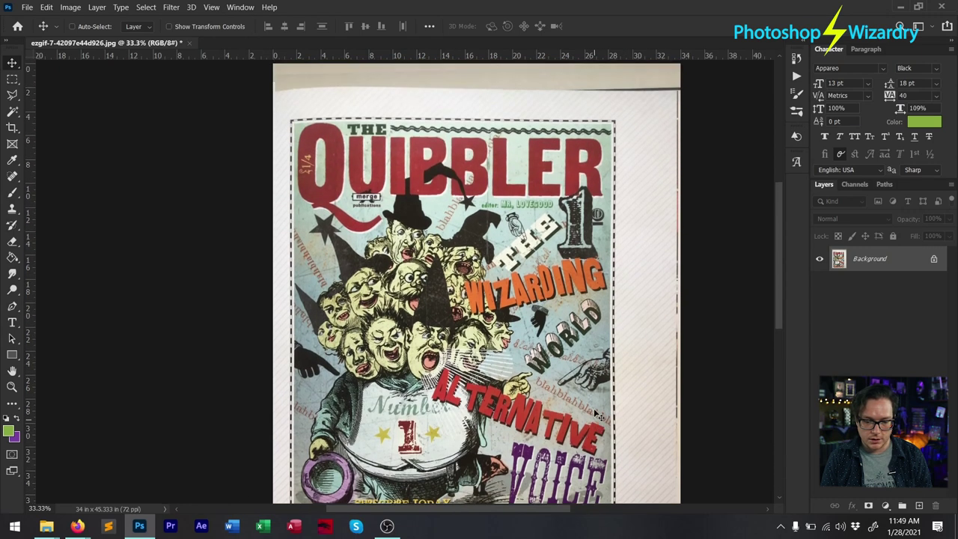
scroll(554, 193, down, 1)
scroll(554, 193, down, 3)
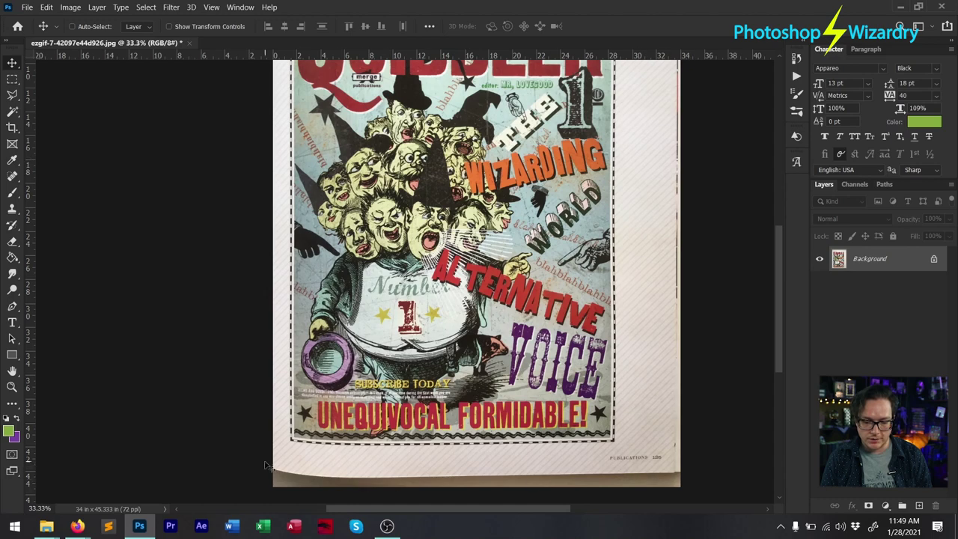
scroll(638, 436, up, 5)
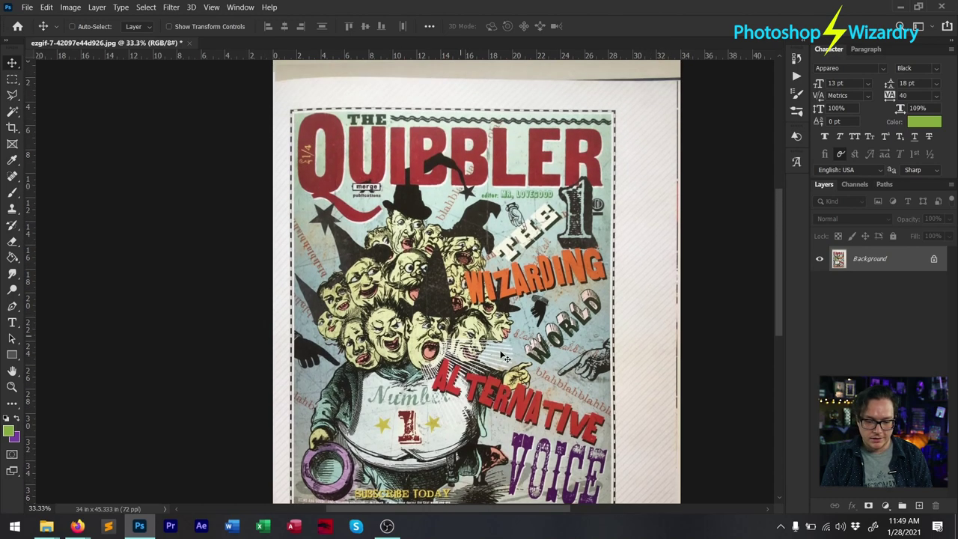
Step: Examine the large Q, the price lettering and the publisher logo on the cover at 200% zoom
key(ctrl+plus)
key(ctrl+plus)
key(ctrl+plus)
key(ctrl+plus)
scroll(529, 399, up, 5)
scroll(530, 399, up, 4)
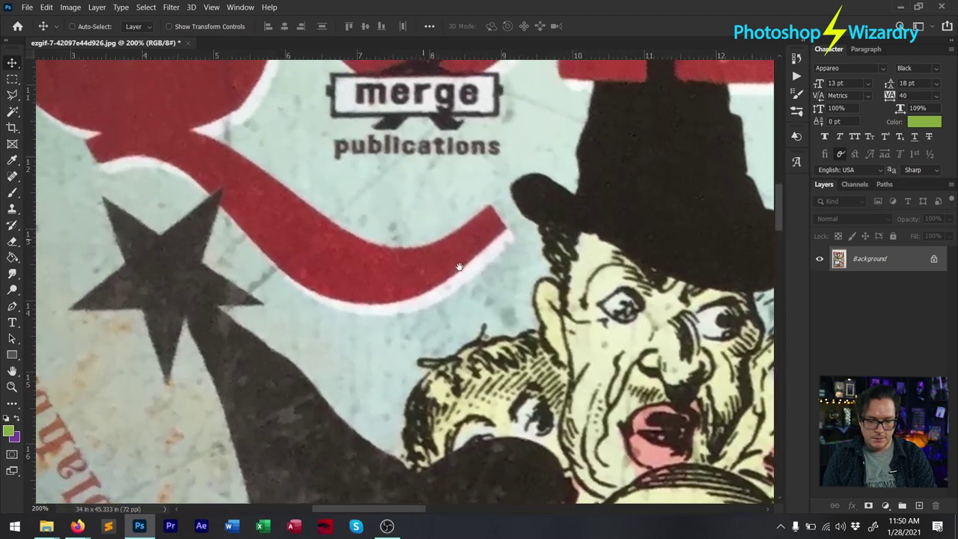
scroll(524, 315, left, 3)
scroll(407, 194, up, 3)
scroll(407, 194, left, 2)
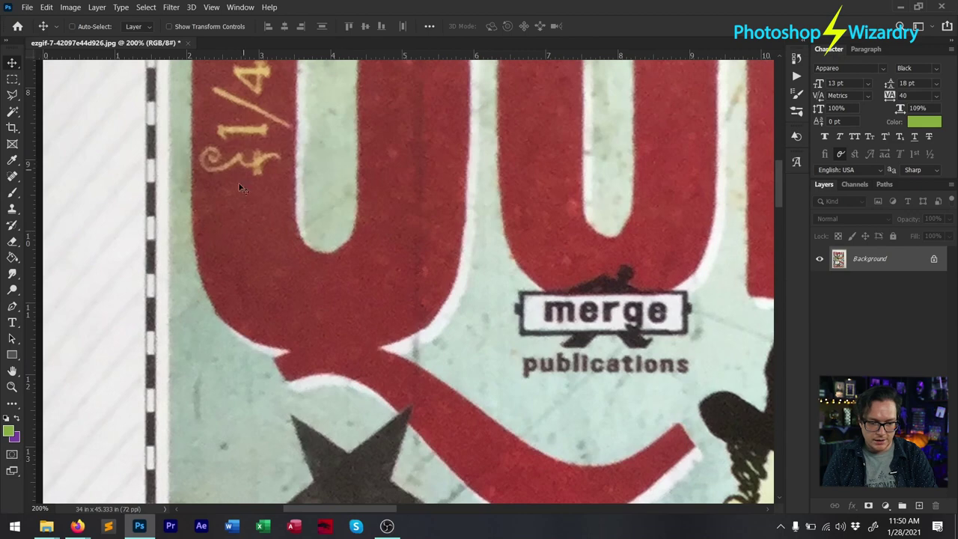
drag(394, 175, 423, 336)
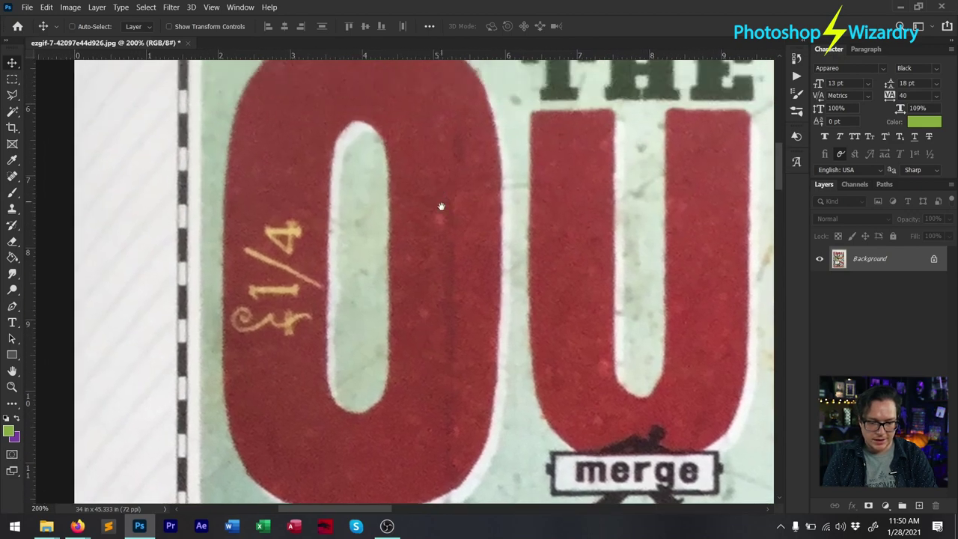
Step: Examine the rest of the masthead up close, from "THE" and the wavy rule to the final R
drag(442, 206, 428, 293)
mouse_move(540, 171)
mouse_down()
mouse_move(368, 214)
mouse_move(410, 216)
mouse_up()
drag(592, 245, 307, 244)
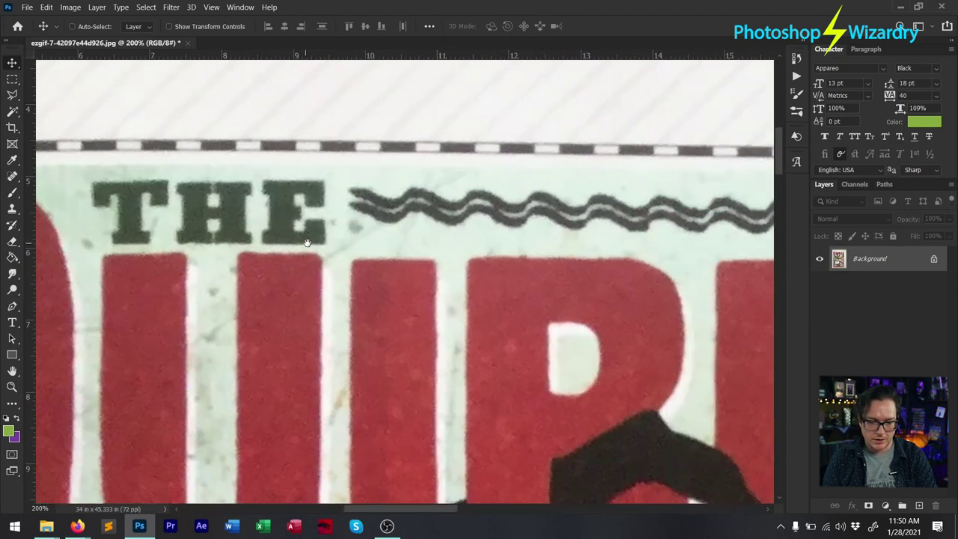
drag(652, 262, 369, 262)
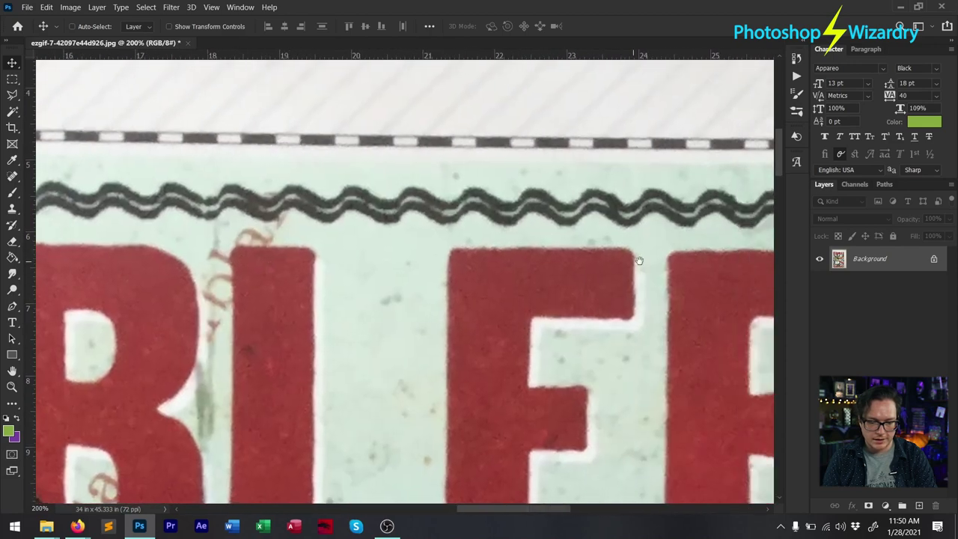
drag(640, 260, 257, 262)
drag(420, 364, 452, 215)
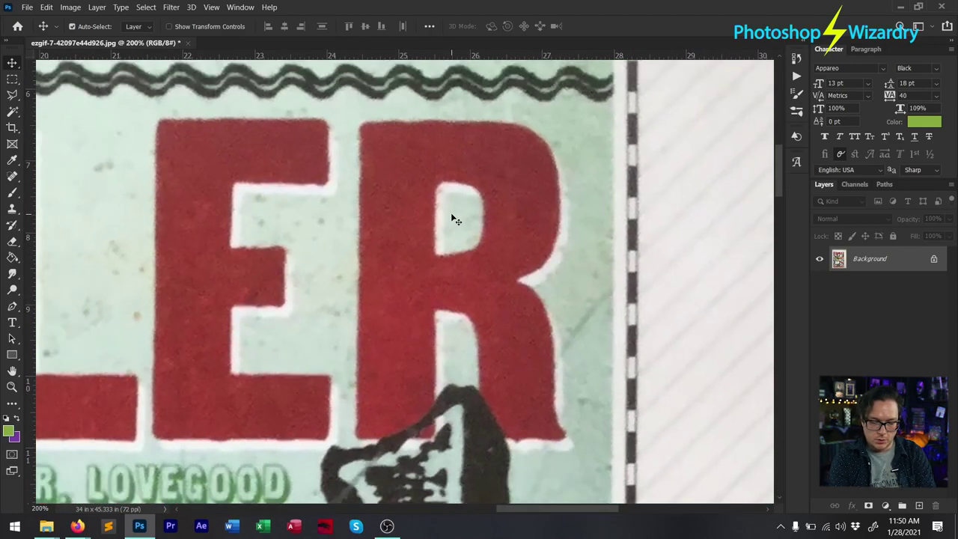
scroll(452, 218, down, 3)
scroll(492, 217, up, 1)
drag(492, 217, 632, 238)
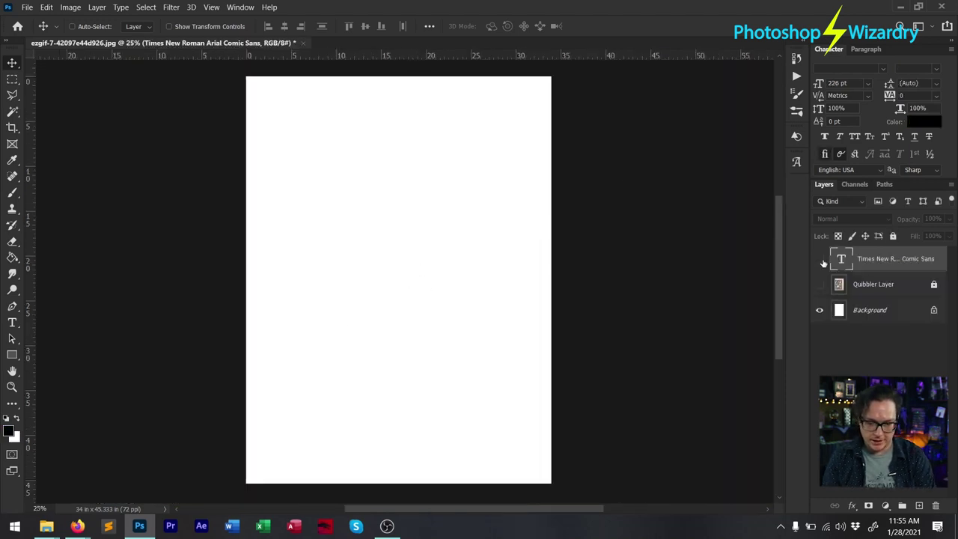
Step: Show the hidden text layer and view its Times New Roman, Arial and Comic Sans samples at 50% zoom
click(821, 260)
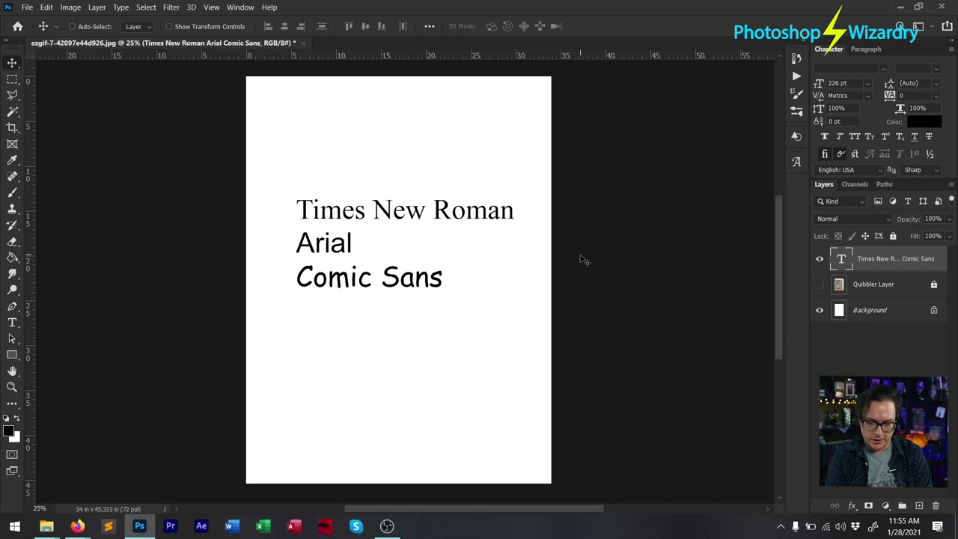
key(ctrl+plus)
key(ctrl+plus)
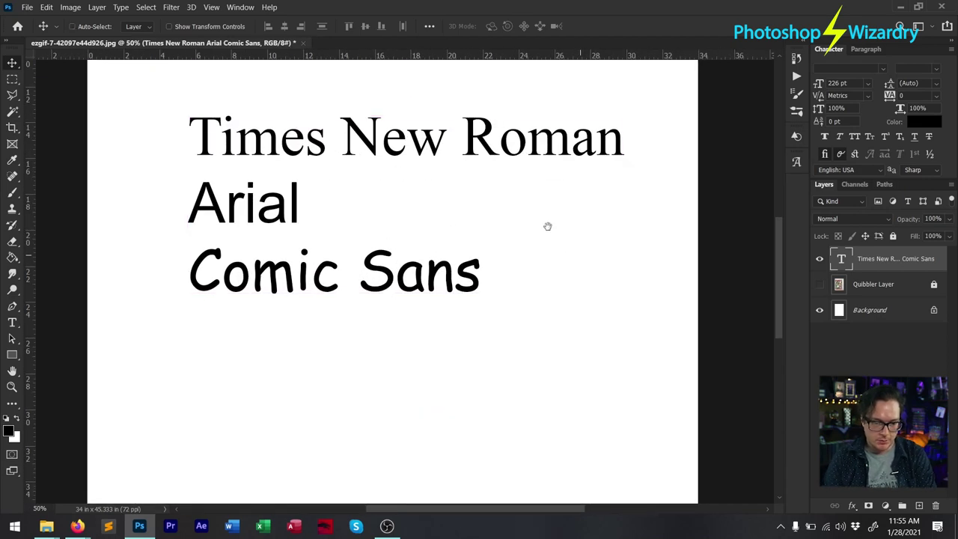
drag(550, 225, 556, 305)
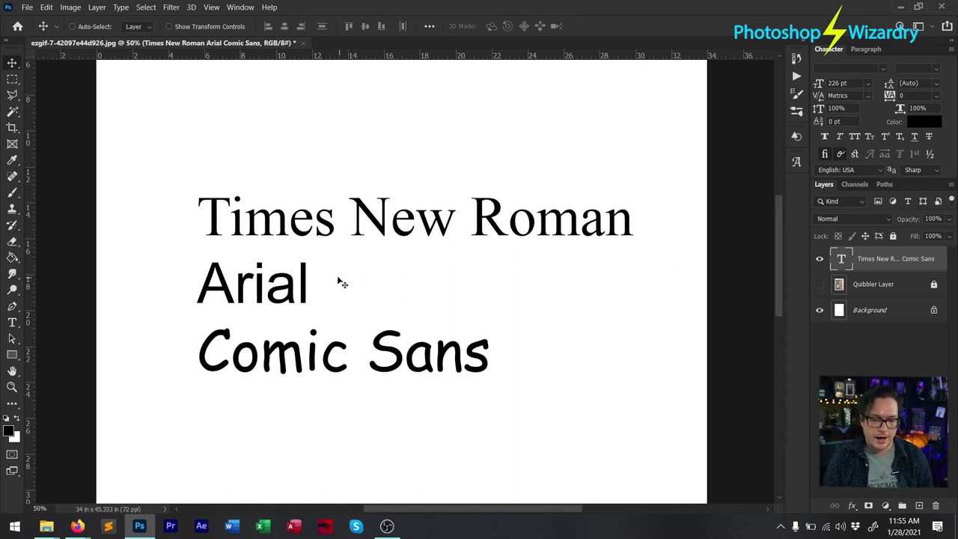
Step: Outline all three lines of font names with a rectangular marquee selection
click(12, 79)
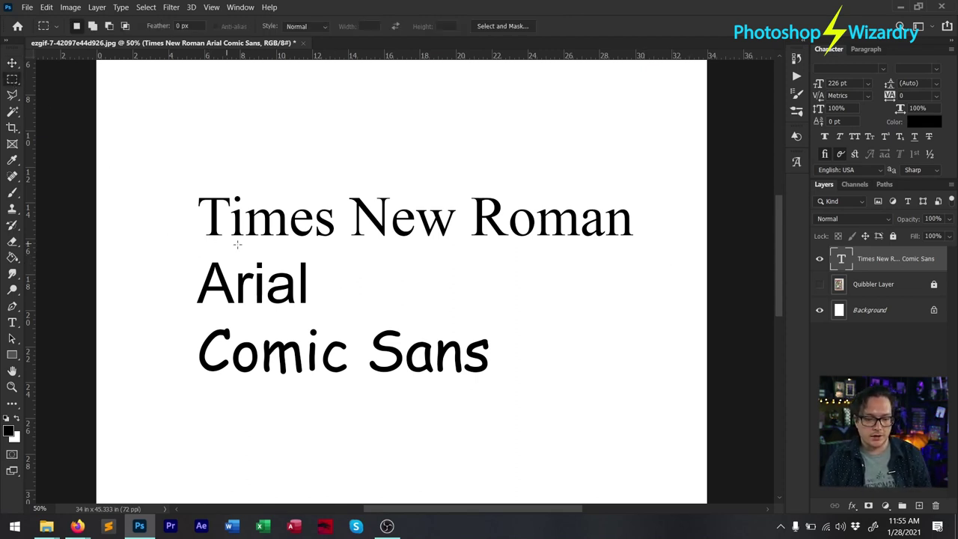
drag(190, 185, 639, 385)
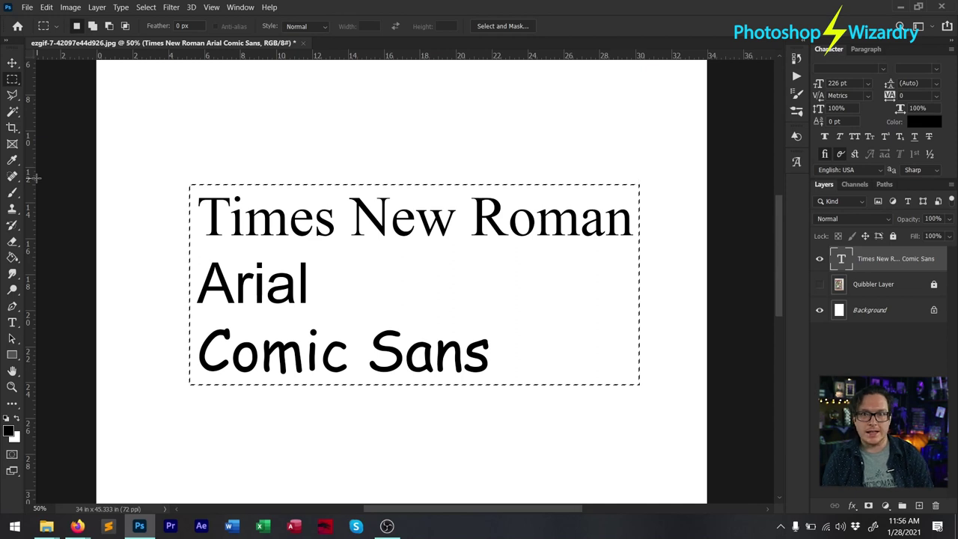
click(134, 189)
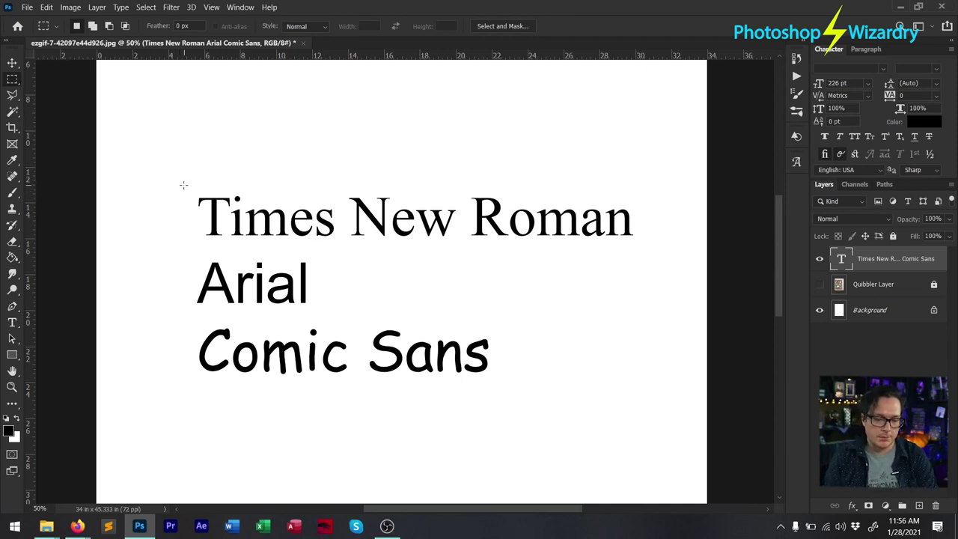
drag(605, 378, 642, 391)
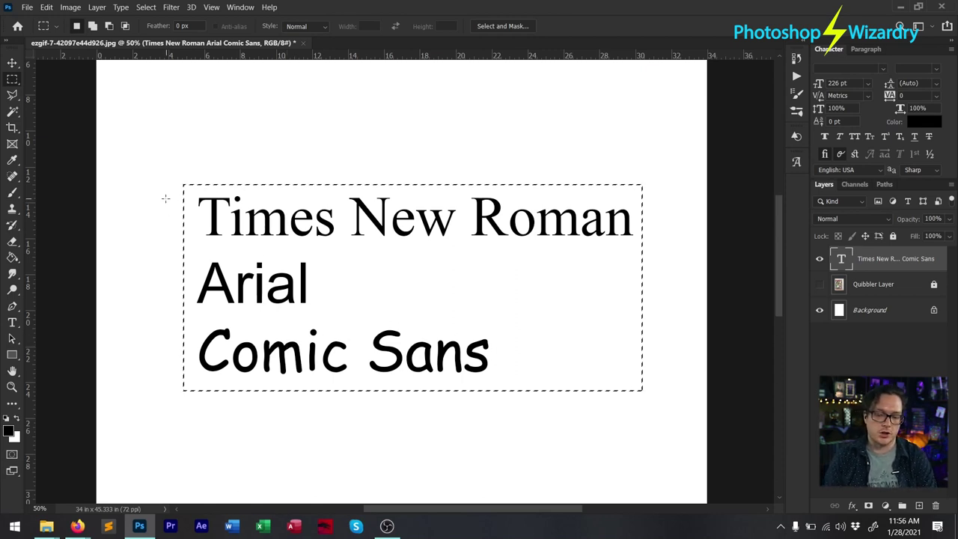
Step: Replace the selection with a rectangular marquee around only the Comic Sans line and hide the text layer
key(ctrl+d)
drag(198, 320, 504, 388)
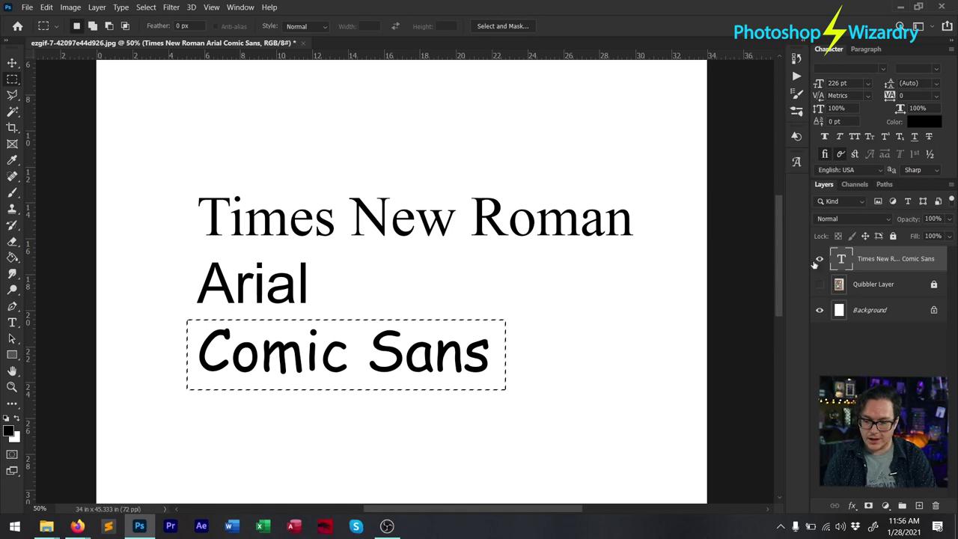
click(822, 263)
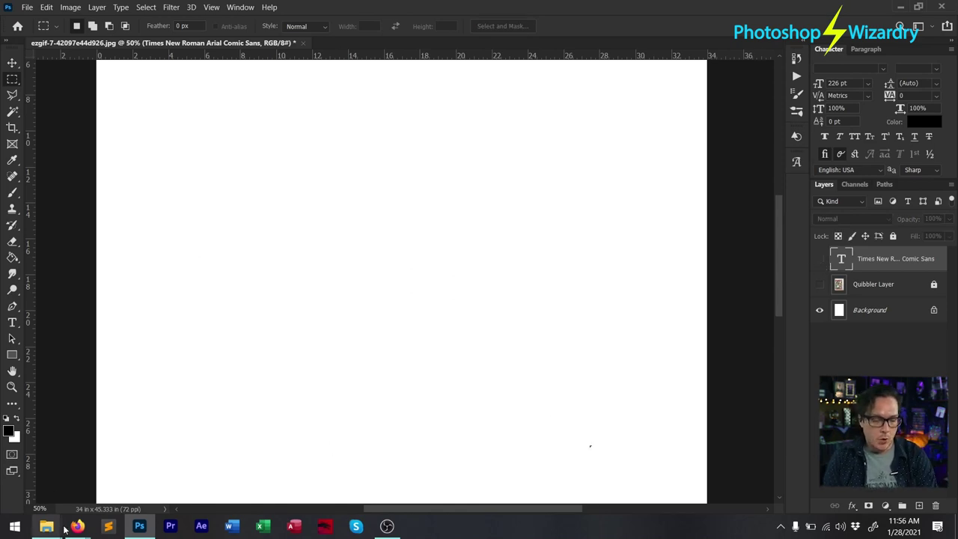
Step: Switch to the Harry Potter Fan Zone Fonts page in Firefox and view its introduction and overview image
mouse_move(78, 527)
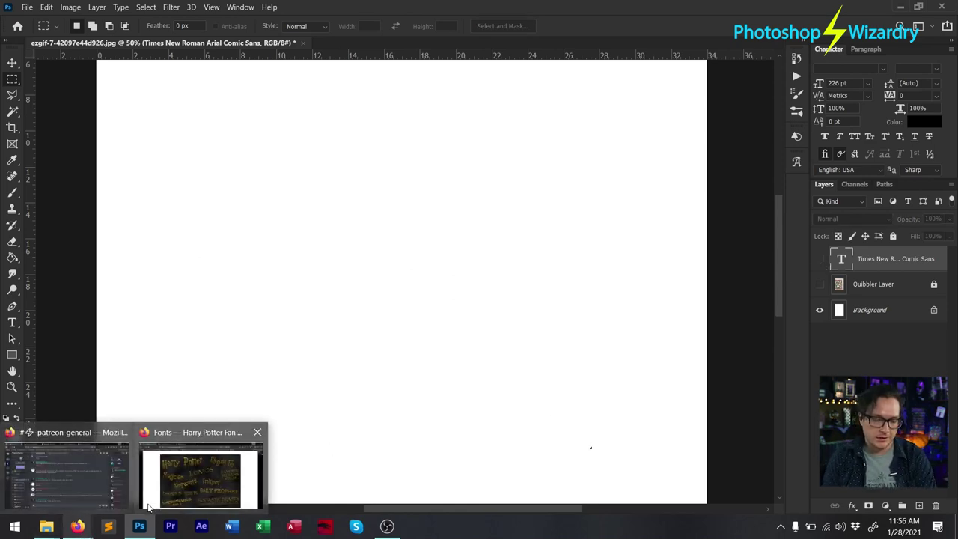
click(186, 491)
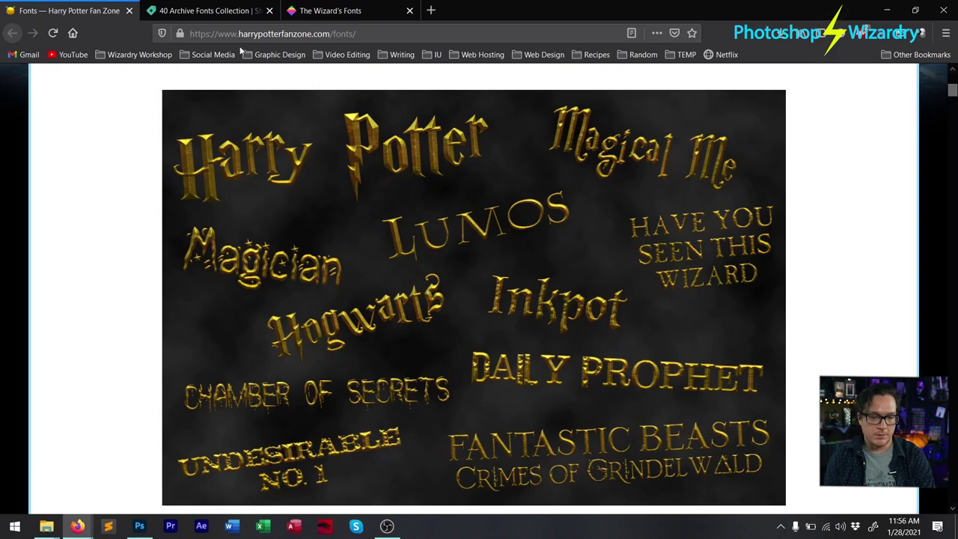
scroll(645, 330, up, 5)
scroll(779, 321, down, 4)
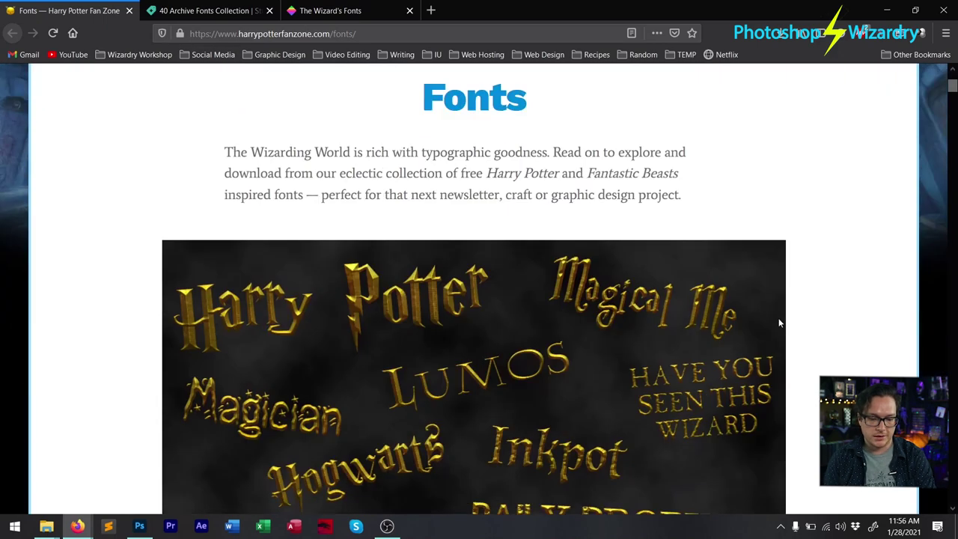
scroll(809, 314, down, 2)
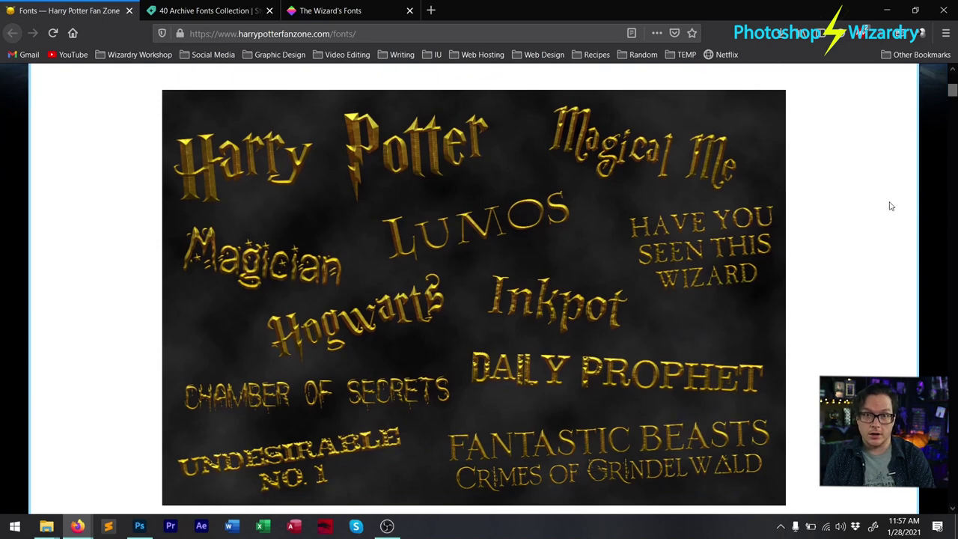
Step: Review the Harry P, Lumos and Magical Me typeface samples on the Fonts page
scroll(891, 206, down, 10)
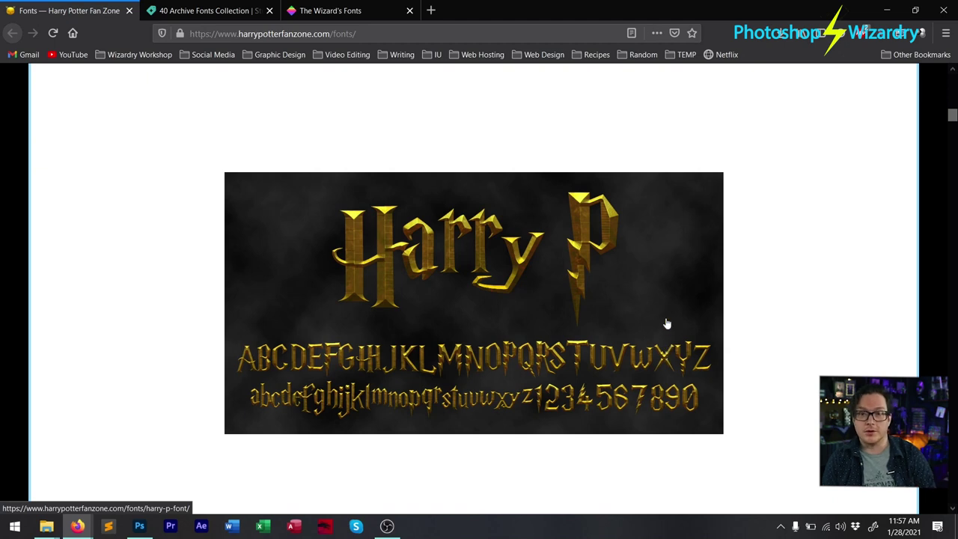
scroll(666, 322, down, 1)
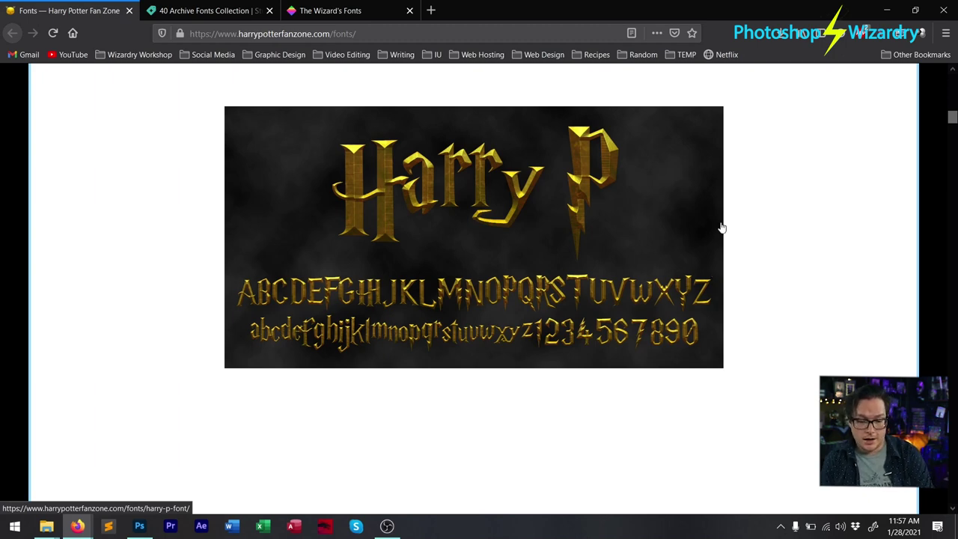
scroll(721, 224, down, 5)
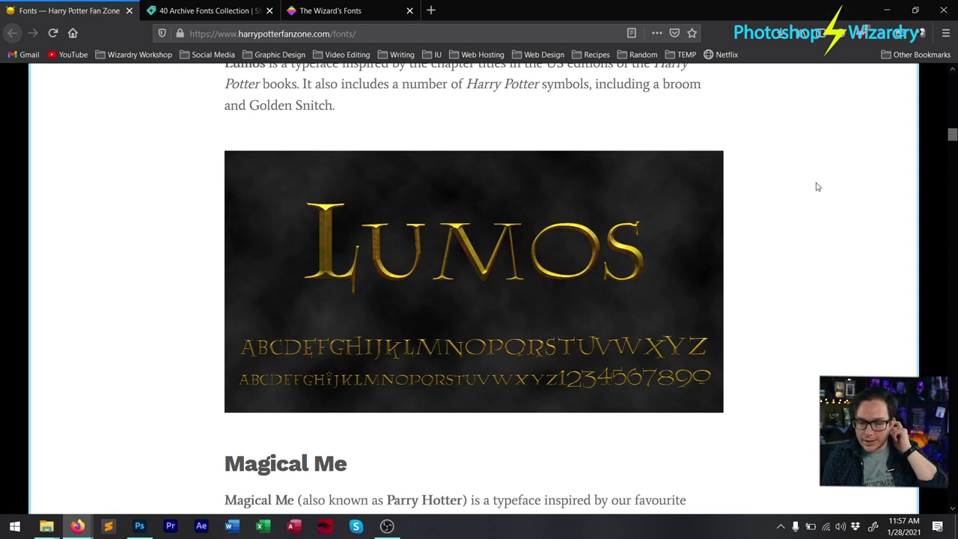
scroll(818, 186, up, 1)
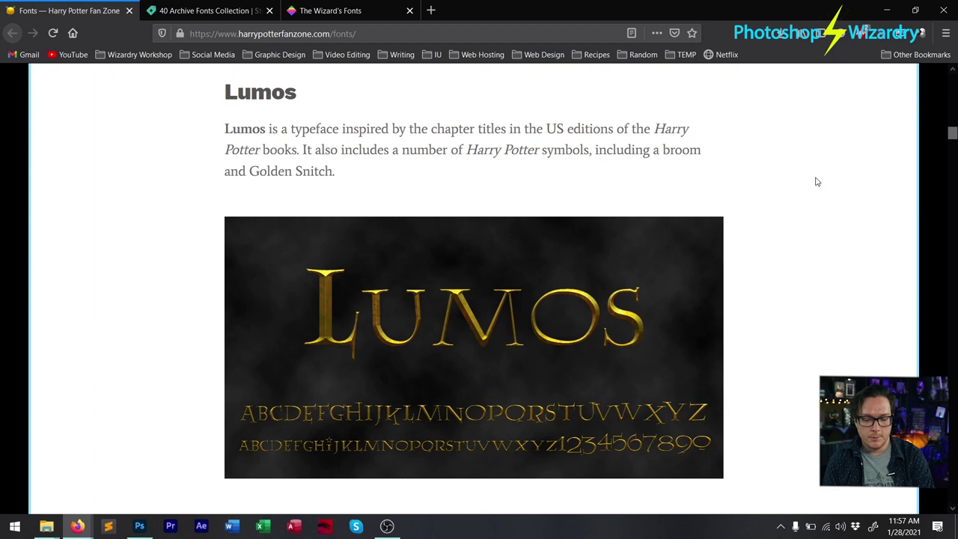
scroll(817, 182, down, 1)
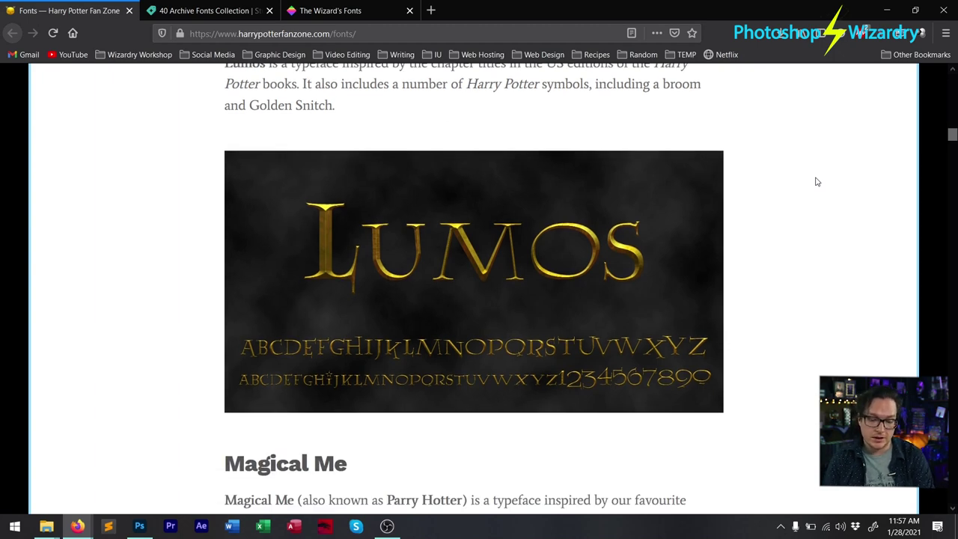
scroll(817, 182, down, 6)
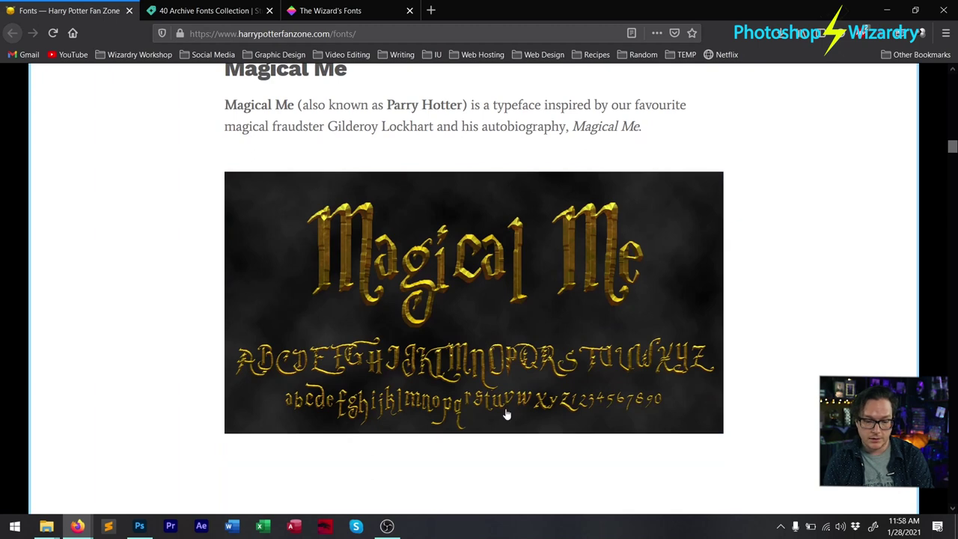
Step: Review the Fantastic Beasts and Crimes of Grindelwald typeface samples on the Fonts page
scroll(908, 166, down, 4)
scroll(831, 258, down, 2)
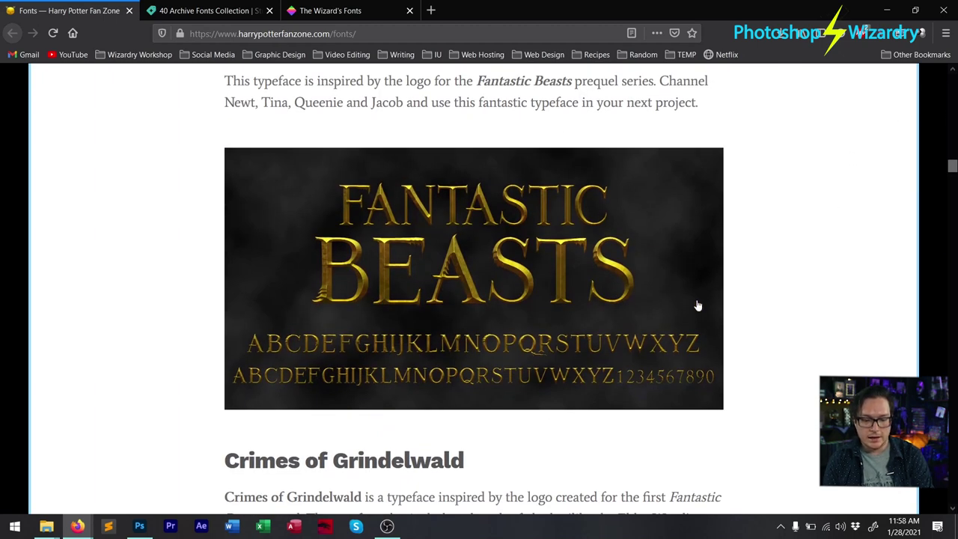
scroll(885, 289, down, 5)
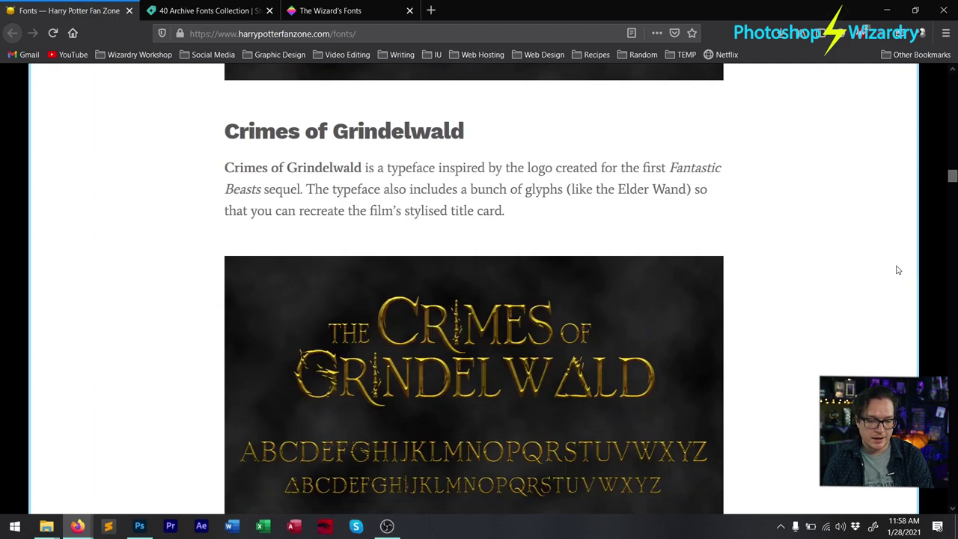
scroll(898, 269, down, 2)
scroll(898, 270, down, 1)
scroll(900, 268, up, 1)
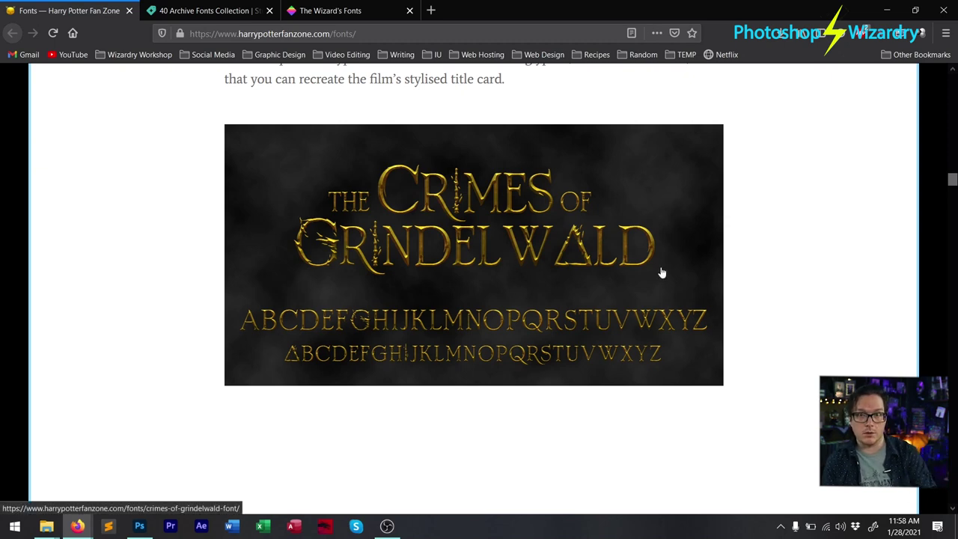
Step: Review the Parseltongue typeface sample and continue to the Hogwarts Wizard sample
scroll(662, 272, down, 5)
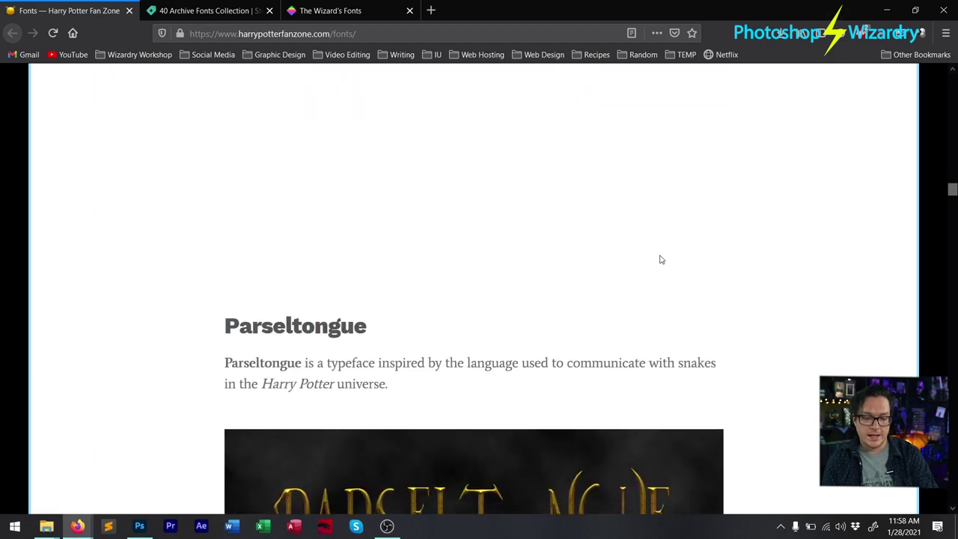
scroll(662, 259, down, 3)
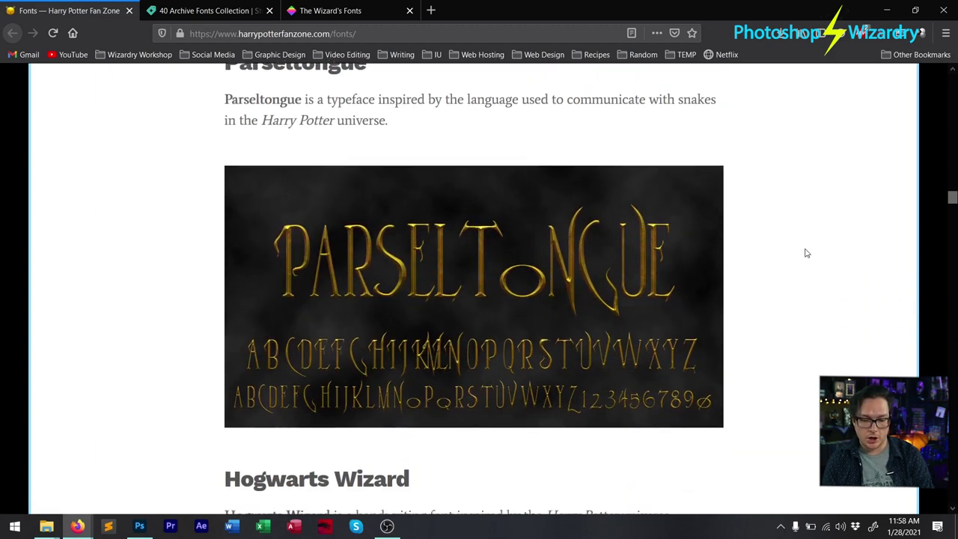
scroll(806, 253, up, 1)
scroll(806, 252, down, 4)
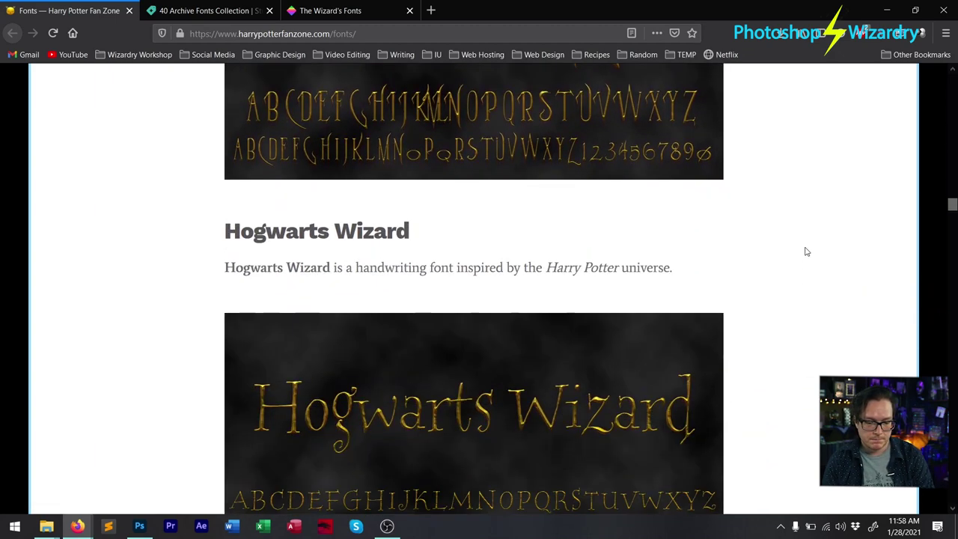
Step: Review the Hogwarts Wizard, Have You Seen This Wizard? and Hagrid typeface samples on the Fonts page
scroll(806, 253, down, 1)
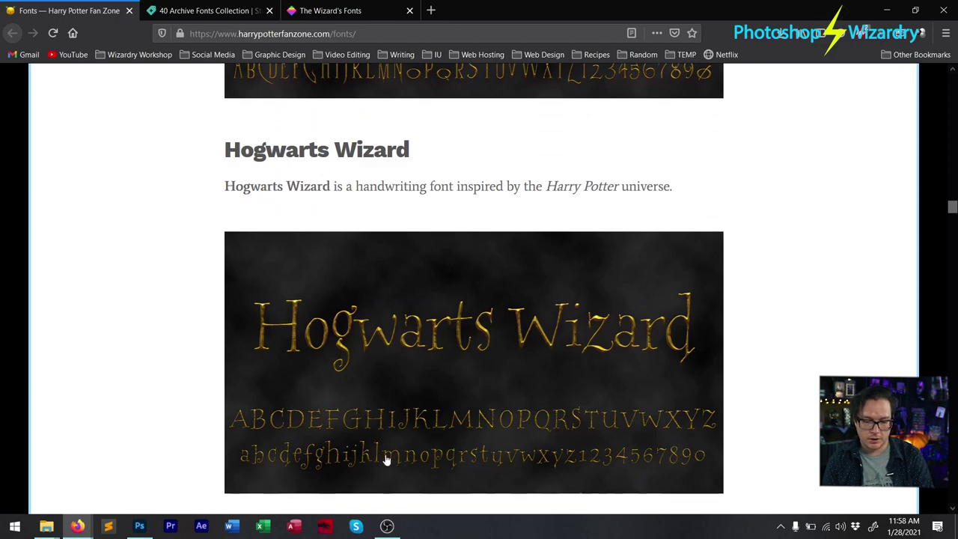
scroll(798, 306, down, 8)
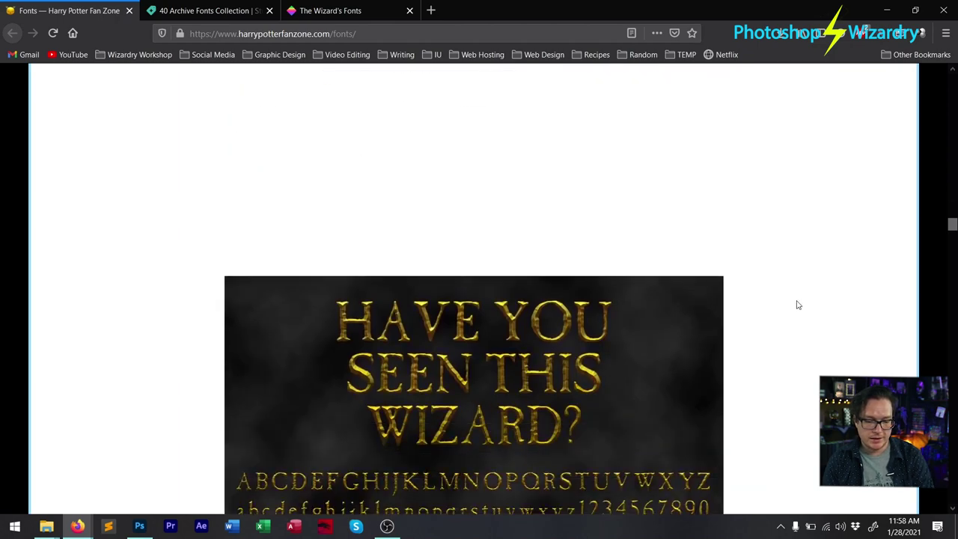
scroll(798, 305, down, 5)
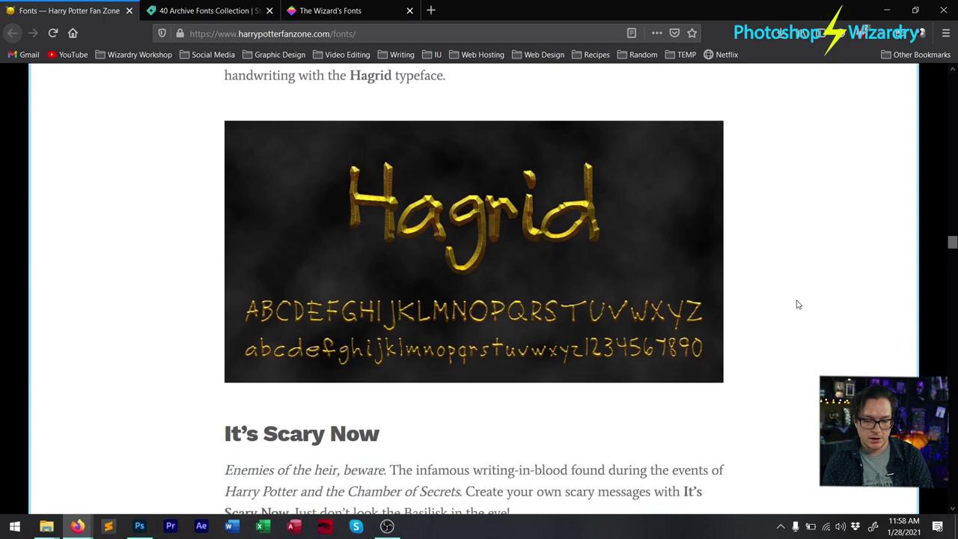
scroll(799, 303, up, 3)
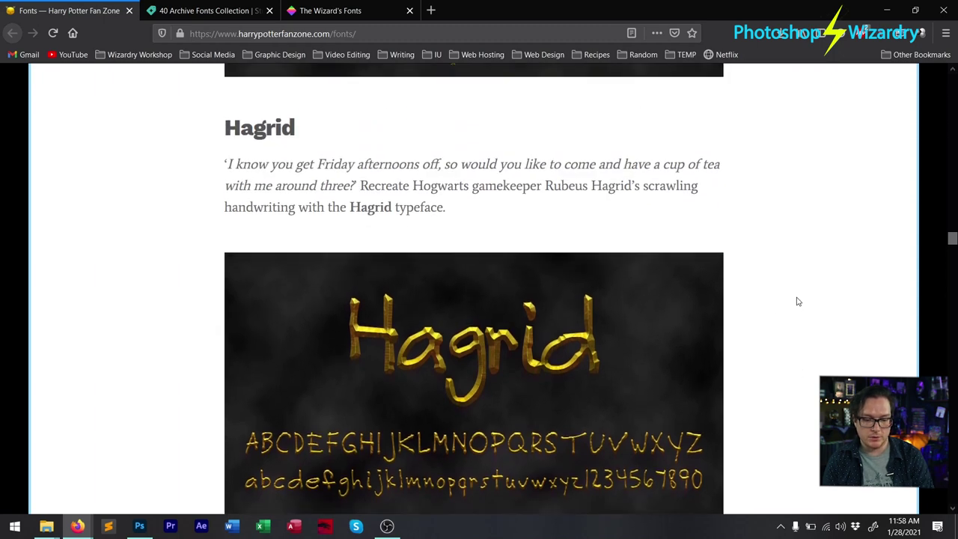
scroll(798, 302, down, 1)
Step: Review the Aquiline, It All Ends Here and Inkpot typeface samples on the Fonts page
scroll(798, 301, down, 10)
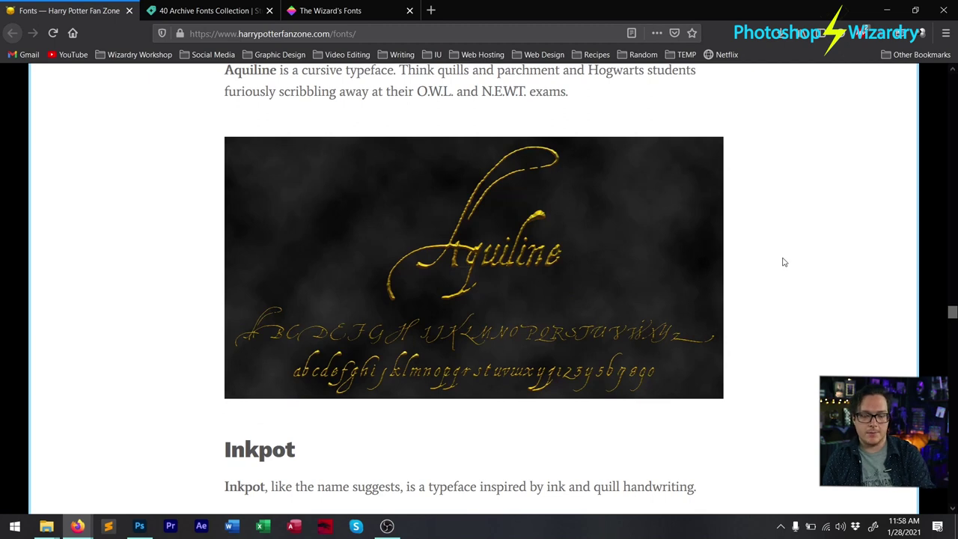
scroll(450, 322, up, 2)
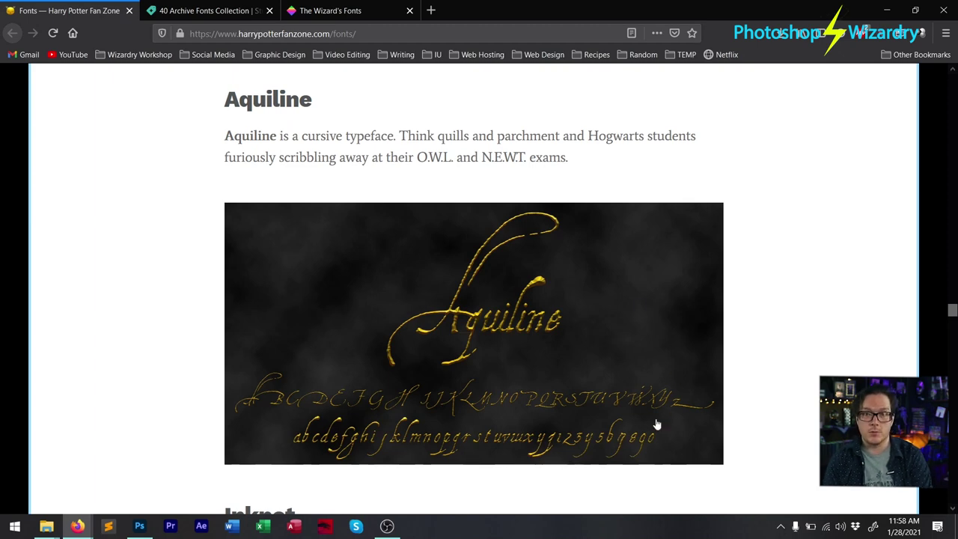
scroll(474, 353, up, 6)
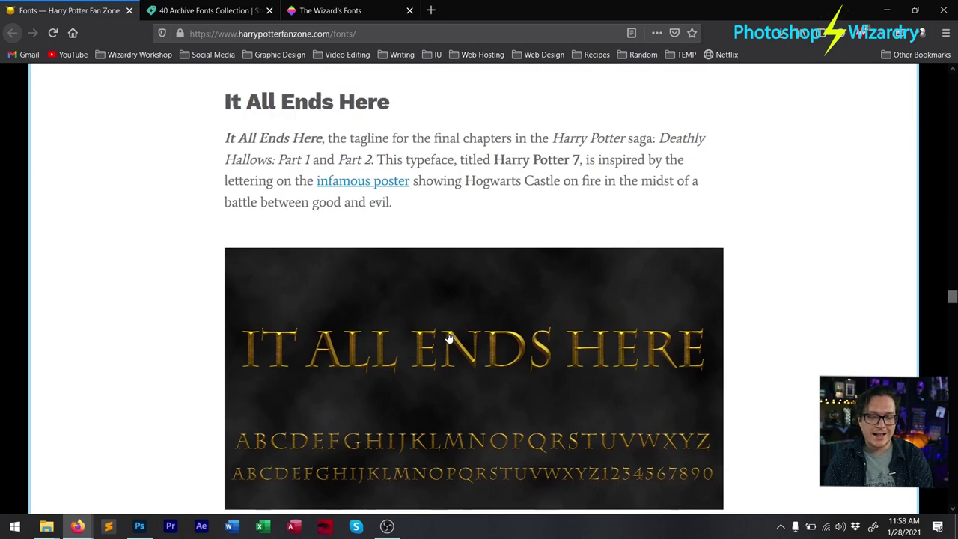
scroll(314, 353, down, 2)
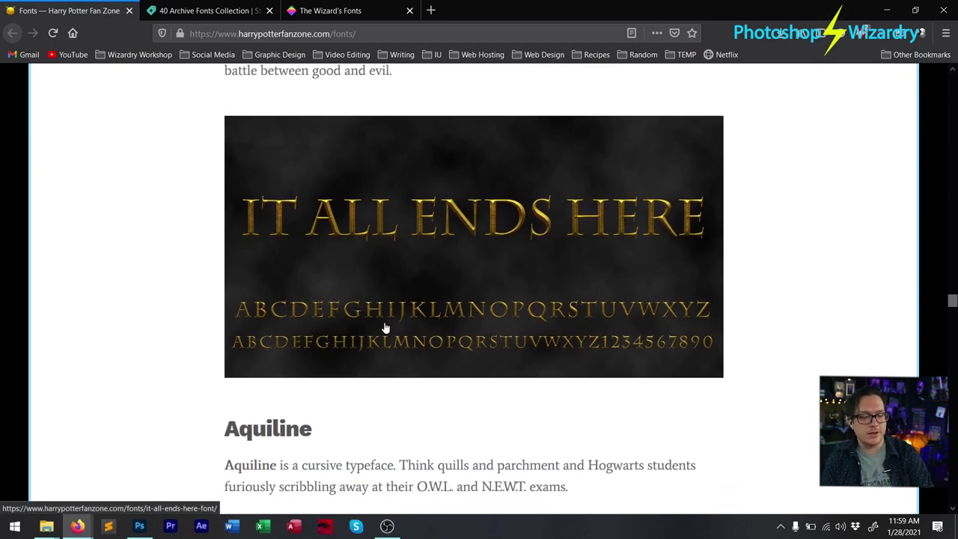
scroll(388, 320, down, 9)
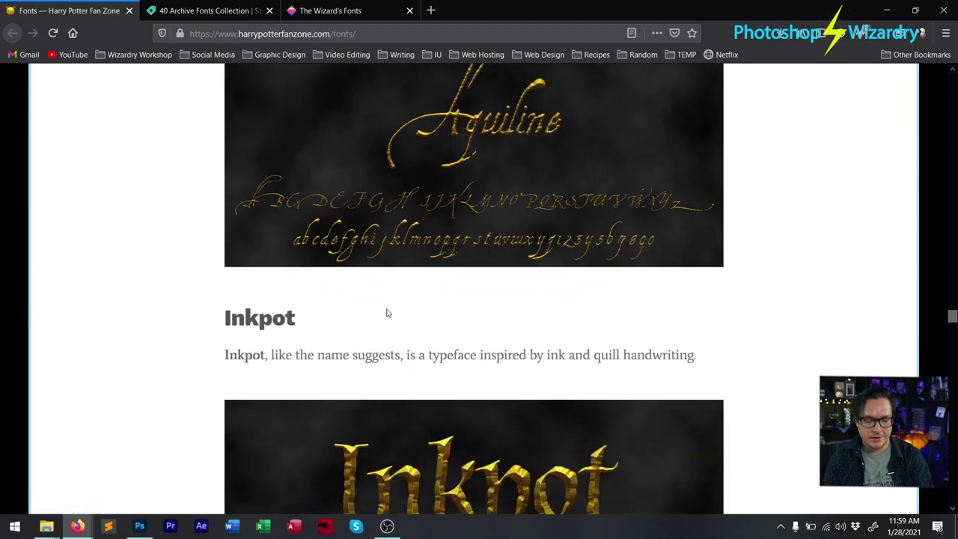
scroll(387, 306, down, 1)
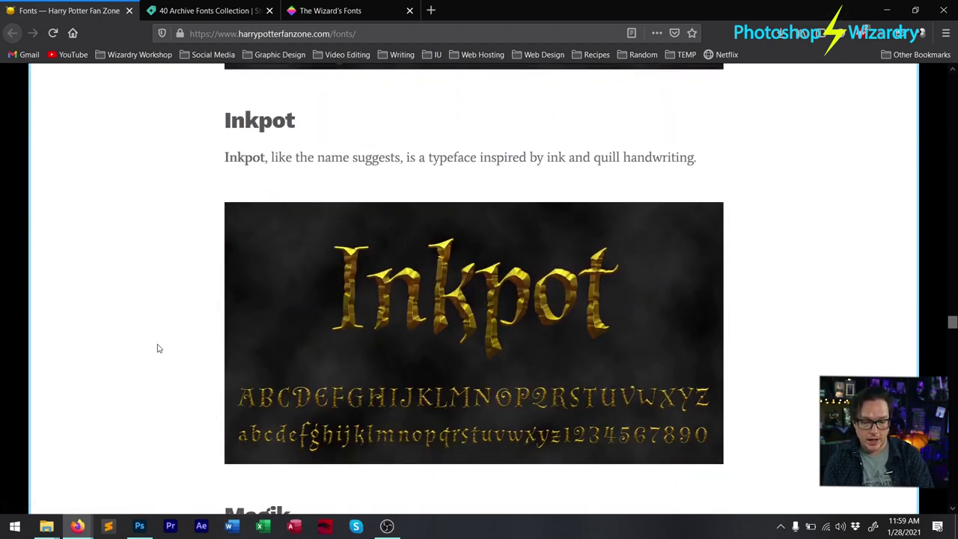
Step: Review the Beedle the Bard, Magik and Magician typeface samples and continue to The Daily Prophet sample
scroll(265, 340, down, 10)
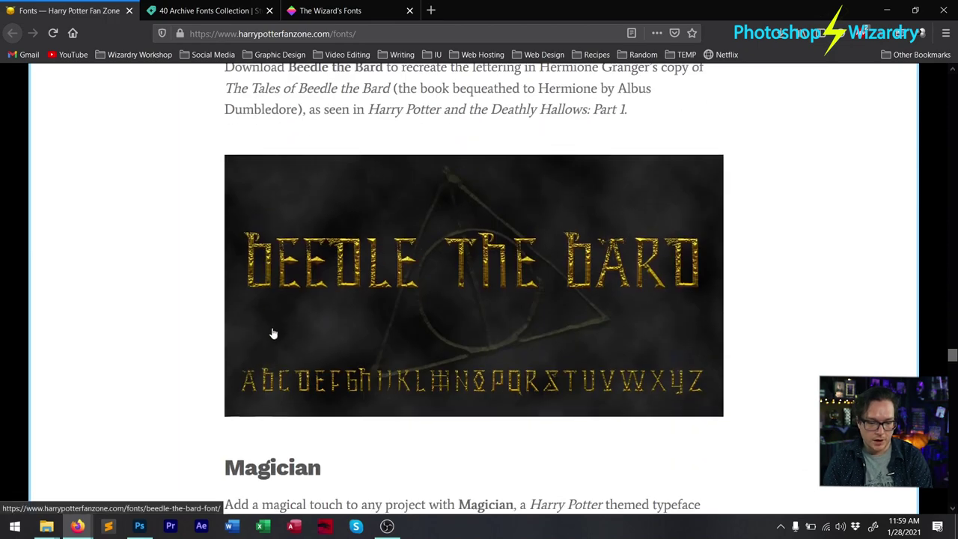
scroll(723, 182, down, 1)
scroll(703, 172, up, 6)
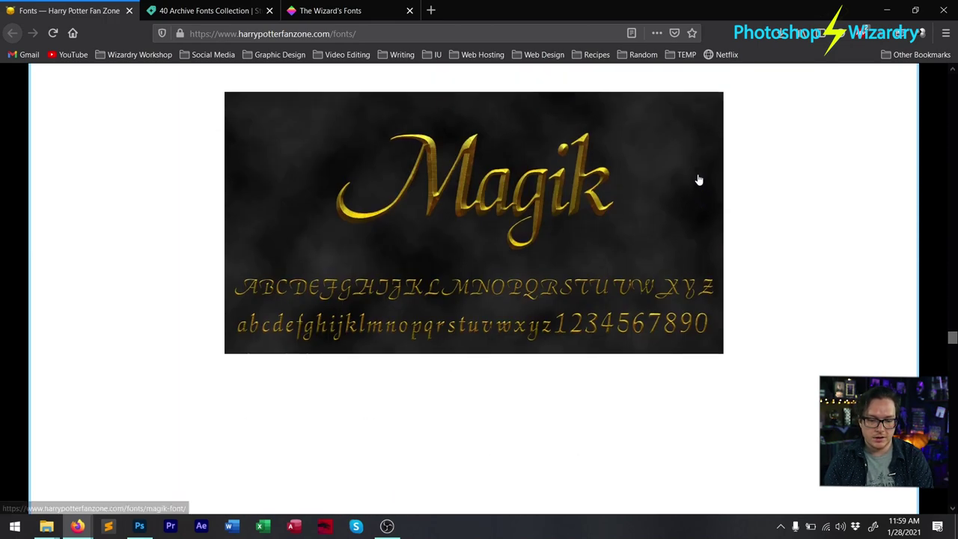
scroll(442, 174, up, 4)
scroll(563, 226, down, 12)
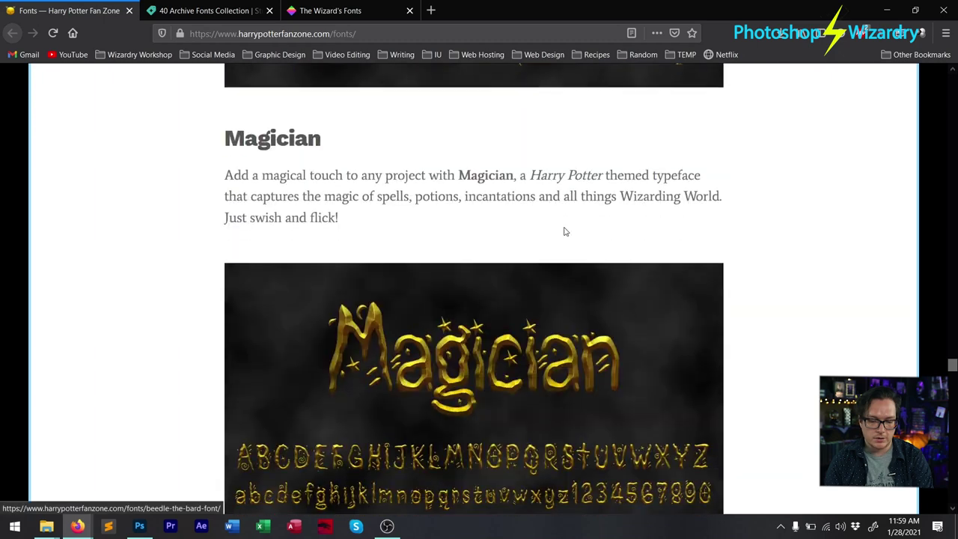
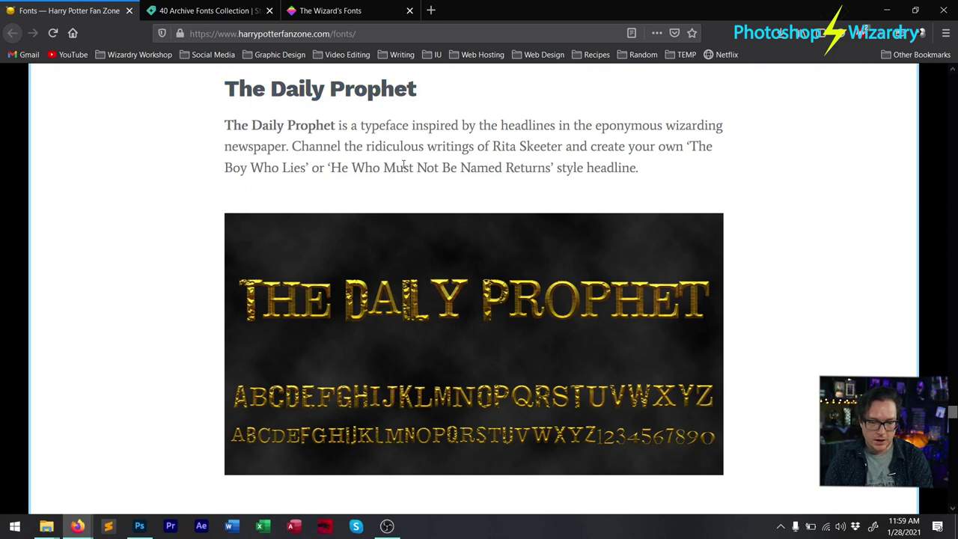
Step: Open The Daily Prophet font's page in a new tab, then search Google for "jailbird jenna font" and view its dafont.com page
middle_click(349, 263)
key(ctrl+t)
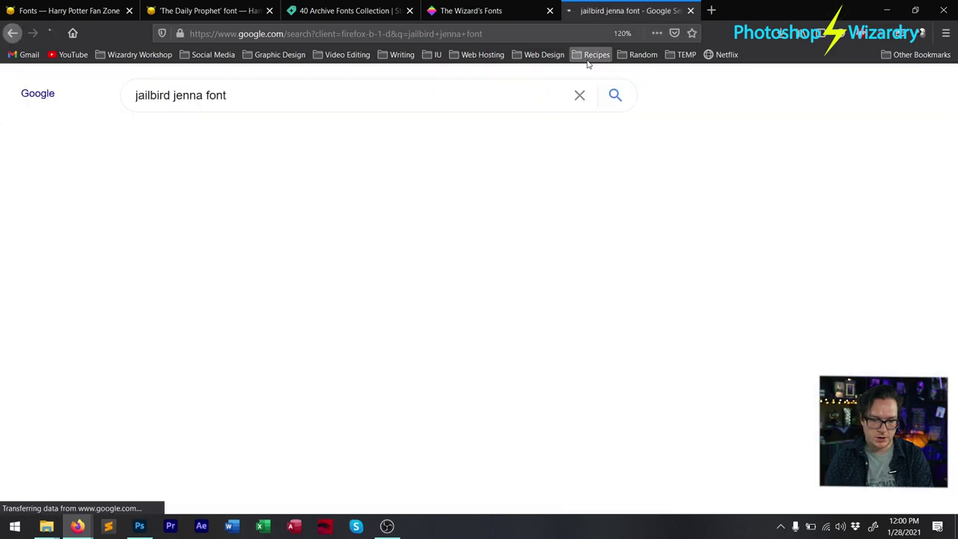
click(239, 218)
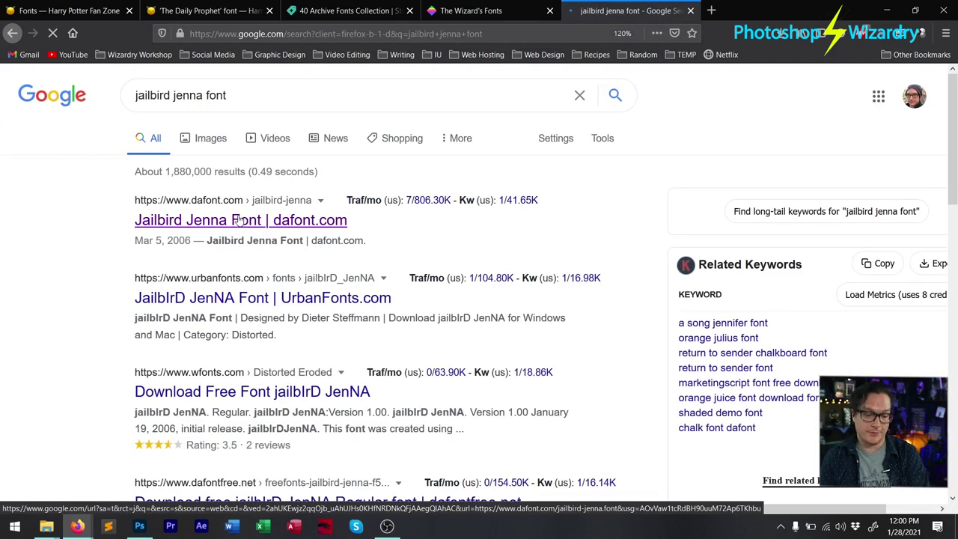
scroll(292, 291, down, 3)
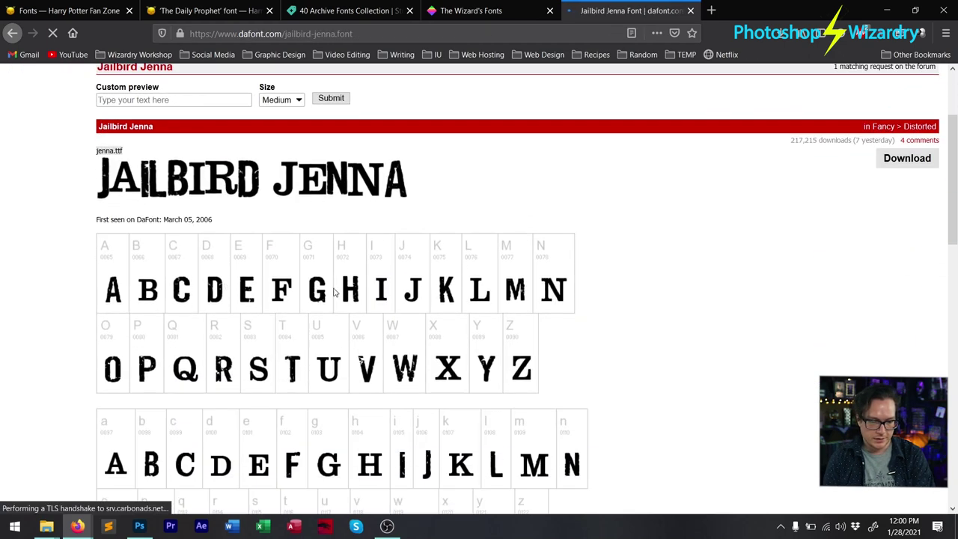
Step: Compare The Daily Prophet sample on the Fonts page with the Jailbird Jenna character set on dafont.com
click(73, 12)
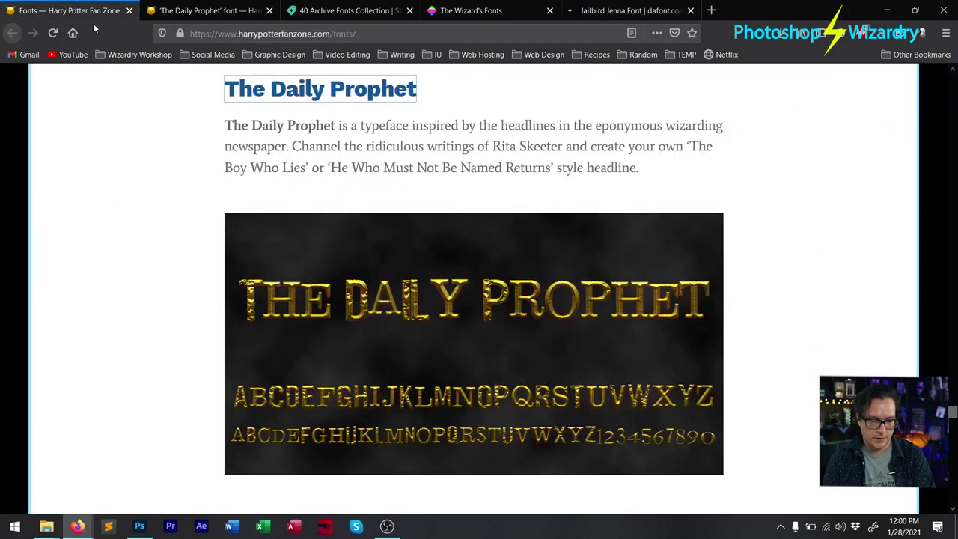
click(614, 12)
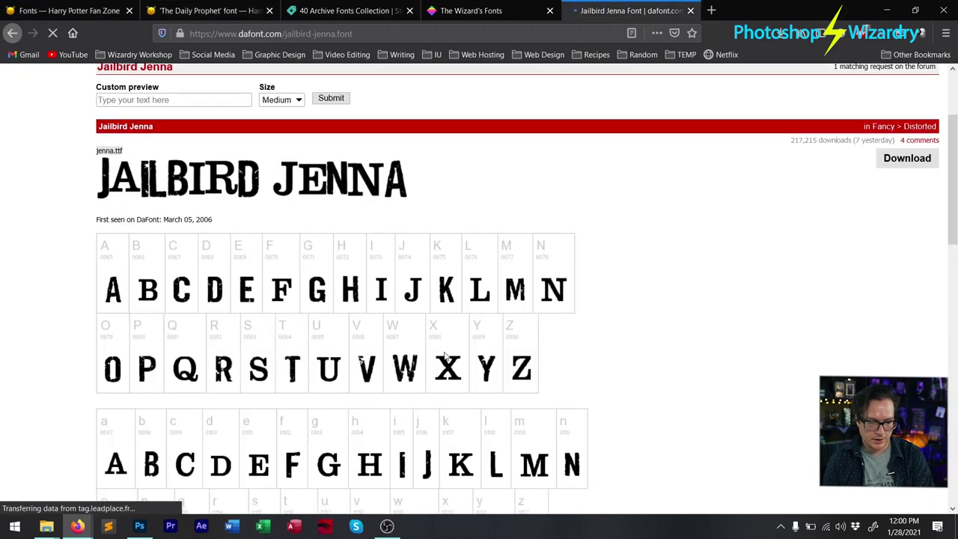
scroll(432, 358, down, 4)
Step: Return to the Fonts page and review the Charming and Benegraphic samples and the remaining entries down to the page's end
key(ctrl+Tab)
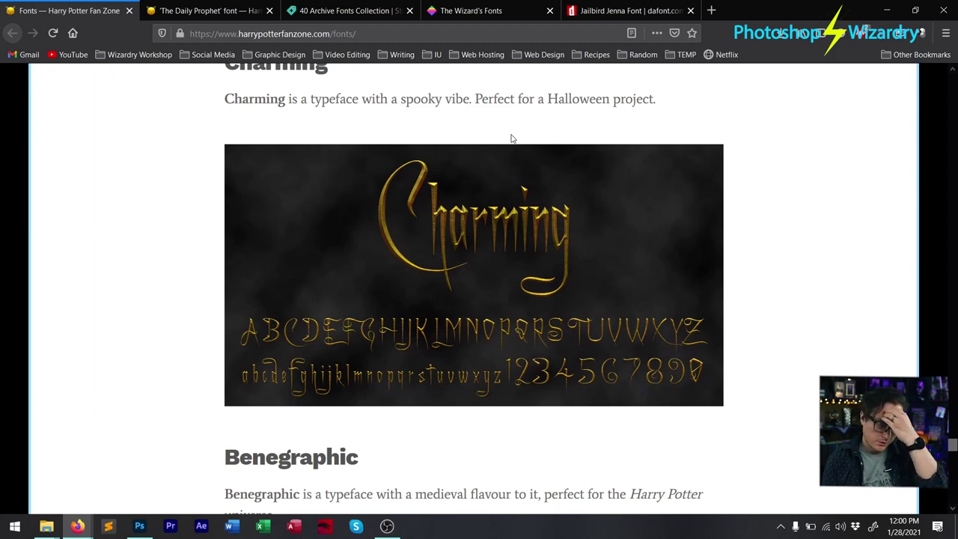
scroll(511, 137, down, 8)
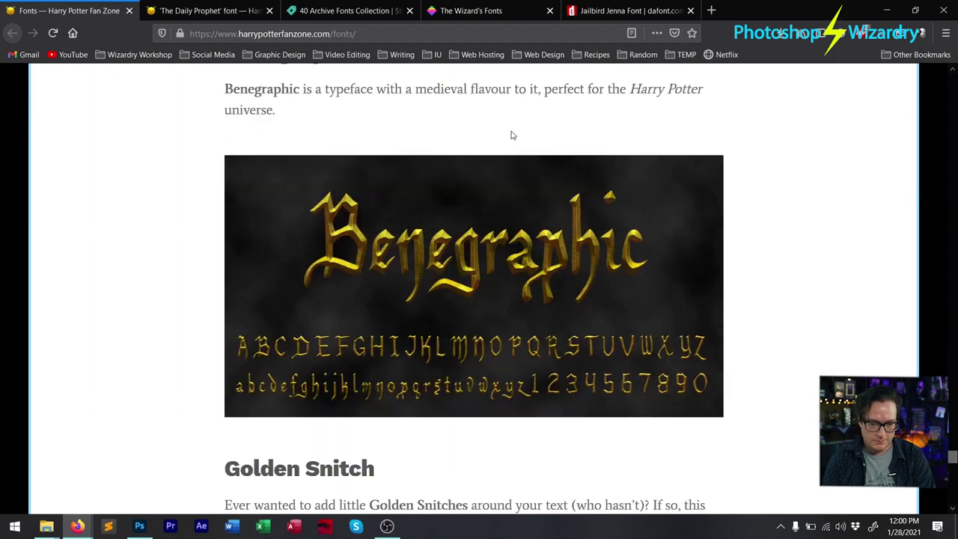
scroll(511, 138, up, 3)
scroll(510, 135, down, 15)
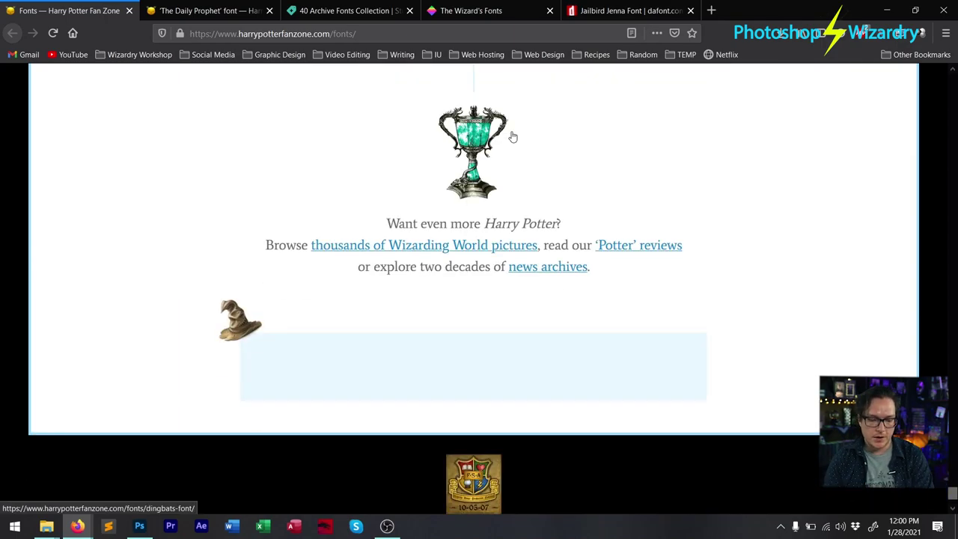
scroll(510, 128, up, 4)
scroll(508, 113, up, 12)
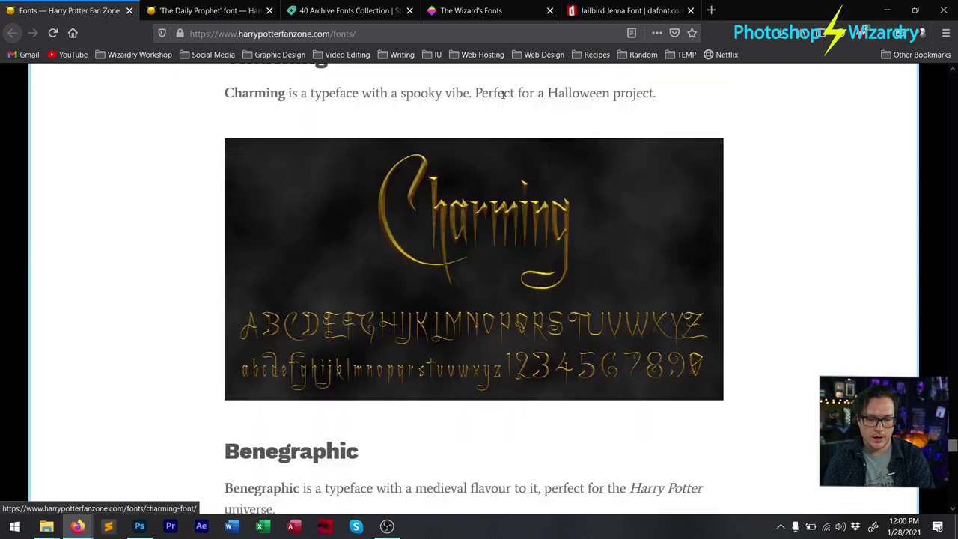
Step: Go back to The Daily Prophet sample, place the Jailbird Jenna tab beside the Fonts page tab and compare the letterforms
scroll(494, 94, up, 10)
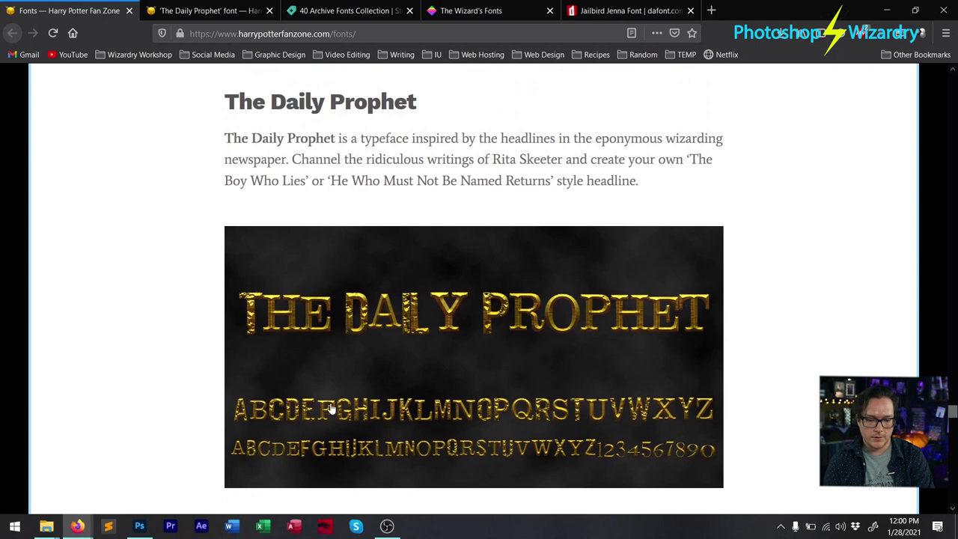
drag(629, 11, 214, 31)
scroll(727, 385, up, 5)
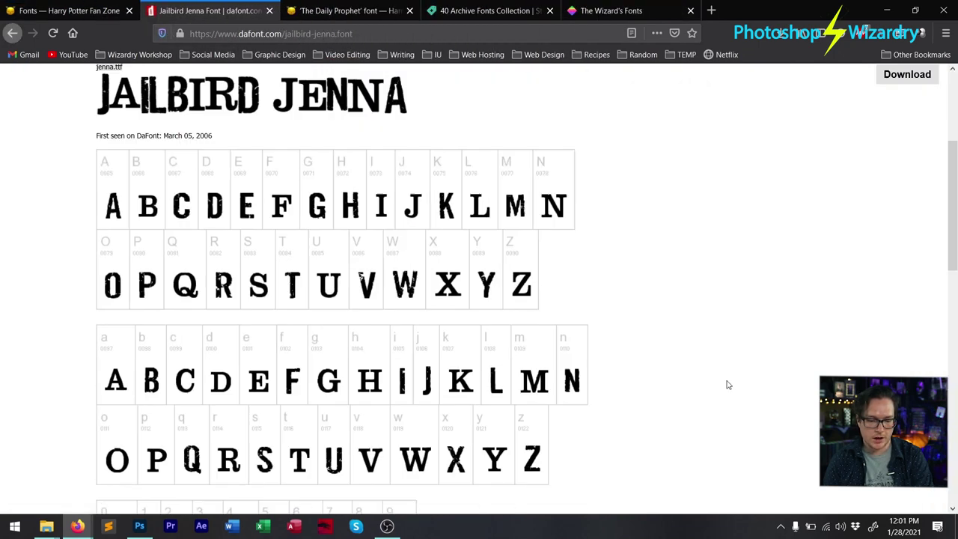
scroll(727, 384, down, 1)
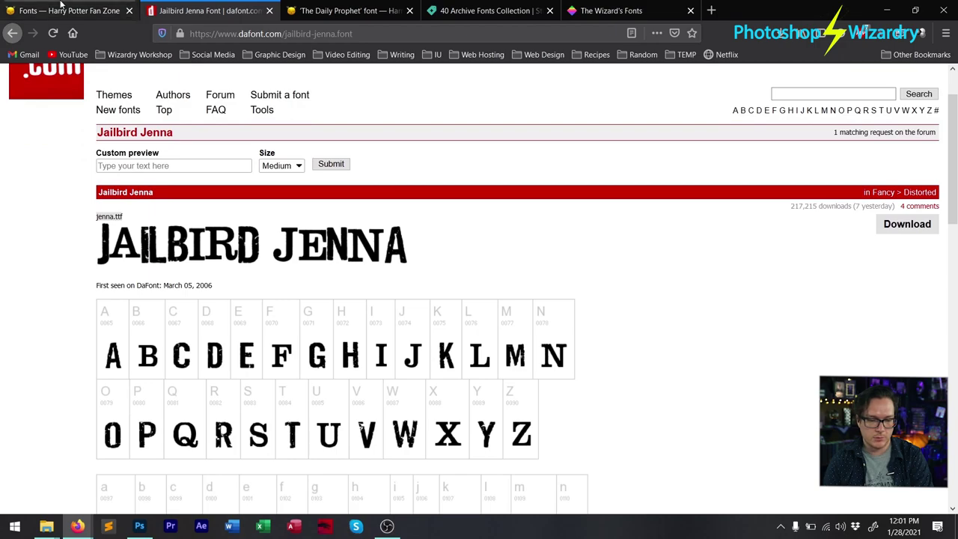
Step: Return to the Fonts page and look back through the Beedle the Bard, Inkpot and Aquiline samples
click(67, 10)
scroll(571, 386, up, 6)
scroll(572, 380, up, 20)
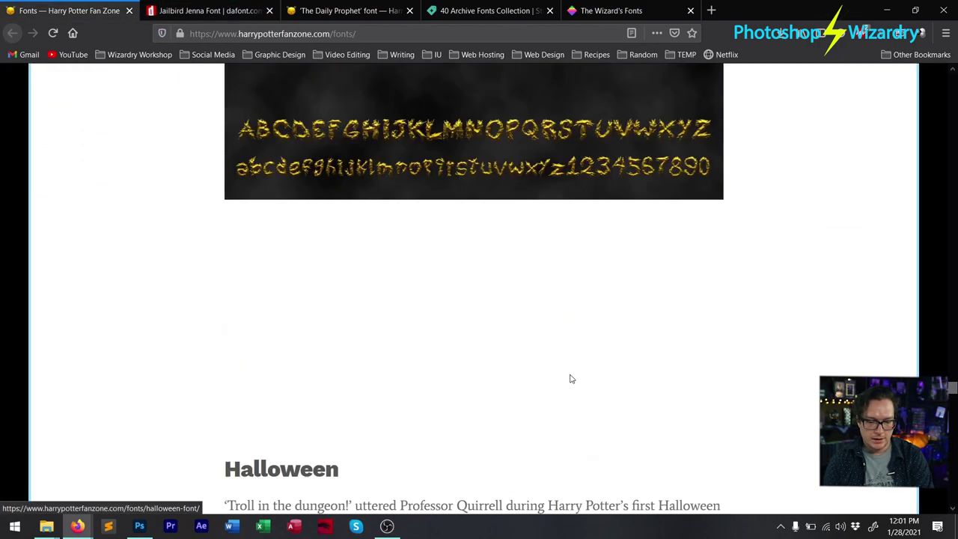
scroll(570, 377, up, 3)
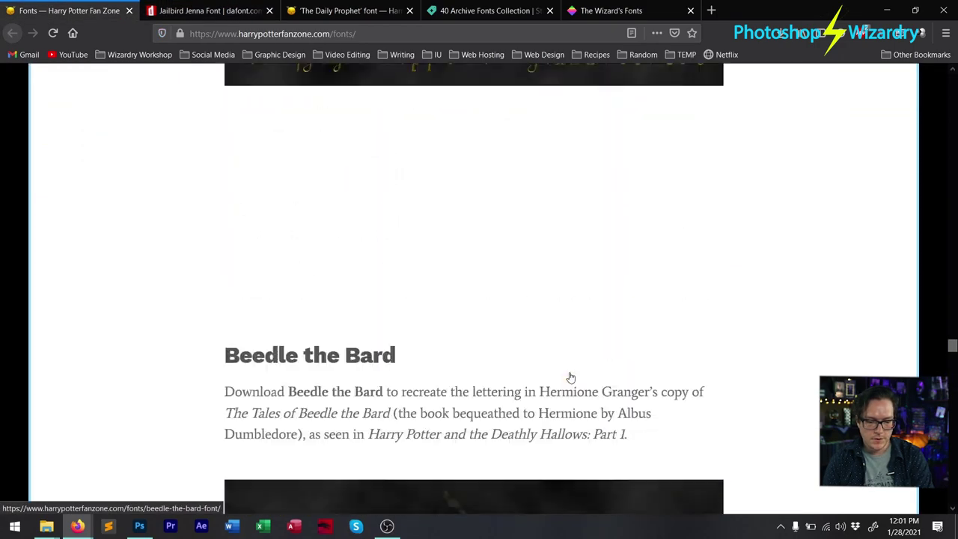
scroll(569, 377, down, 4)
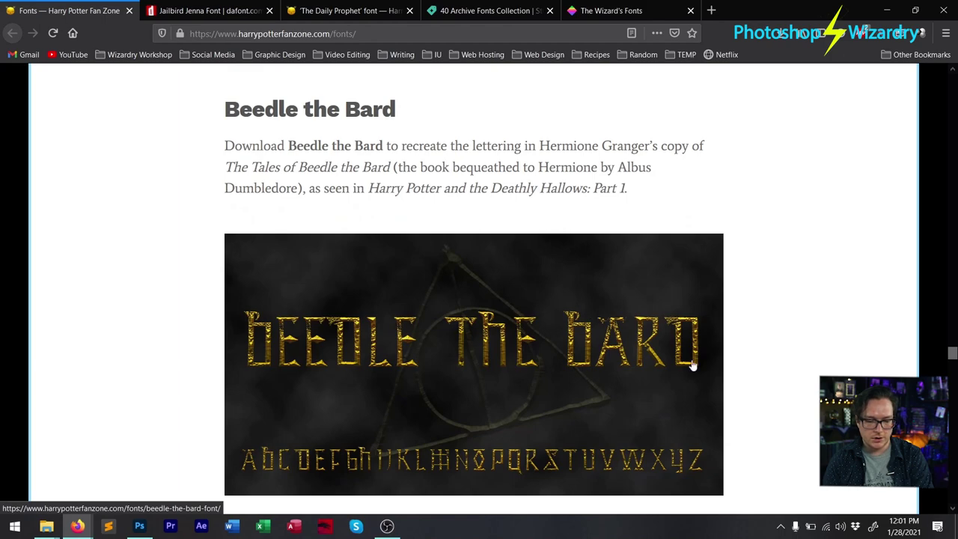
scroll(704, 367, up, 15)
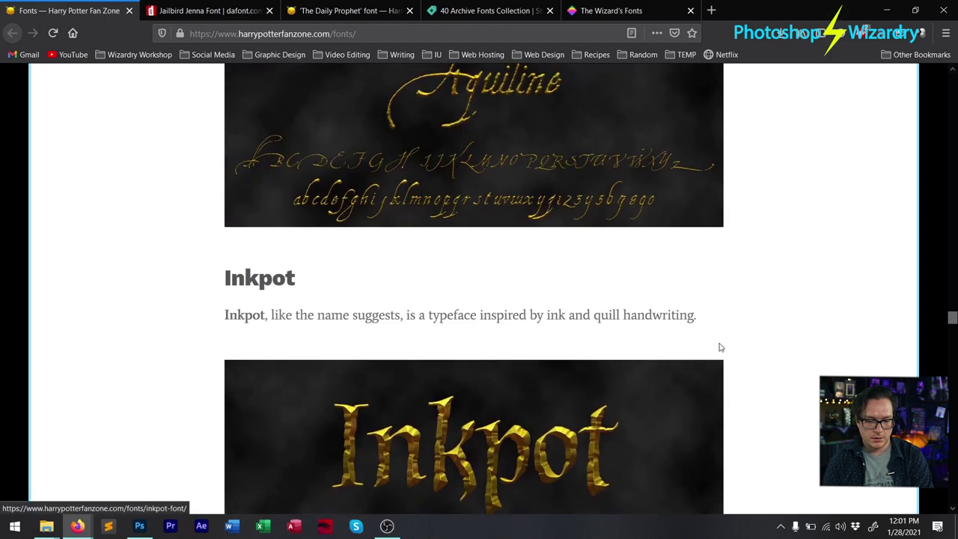
scroll(719, 346, up, 4)
scroll(687, 336, down, 2)
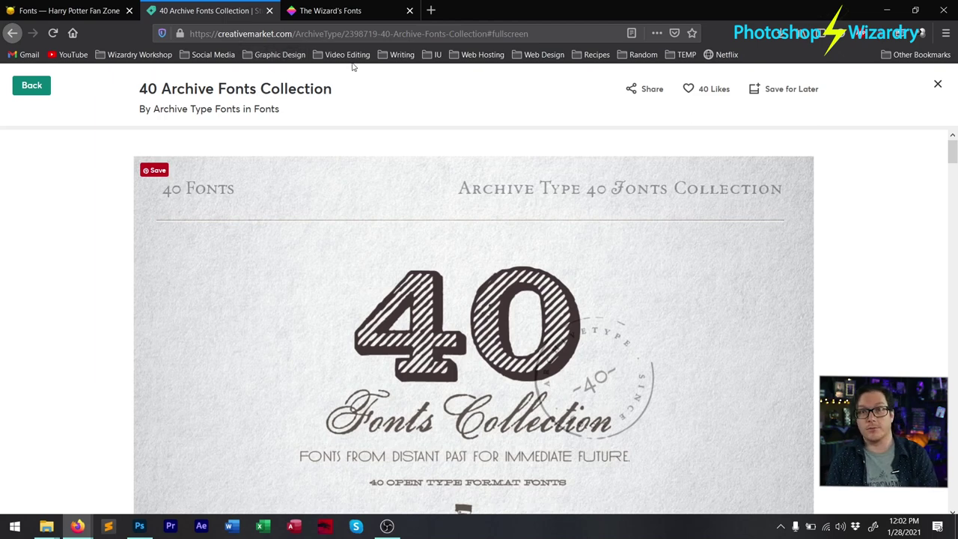
Step: Review the 40 Archive Fonts Collection overview and the American Shadow, Antiqua Extra Cond., Antique Extended and Atlantique specimens
scroll(599, 225, down, 2)
scroll(669, 247, up, 1)
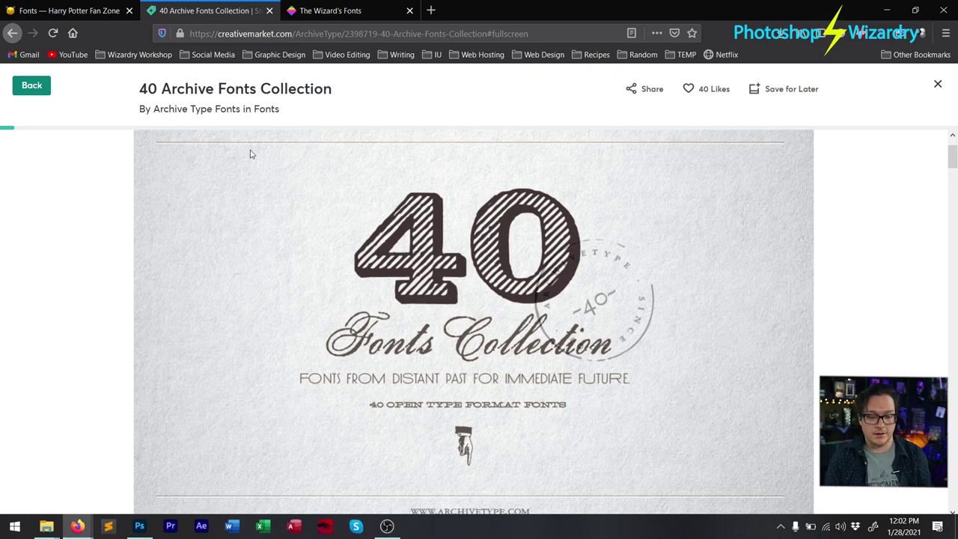
scroll(392, 282, down, 7)
scroll(399, 288, up, 2)
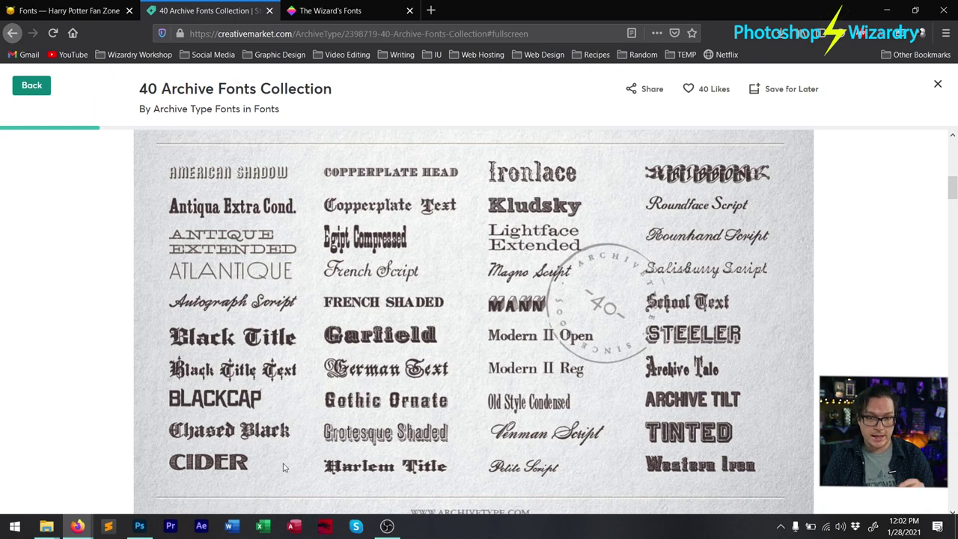
scroll(272, 318, down, 5)
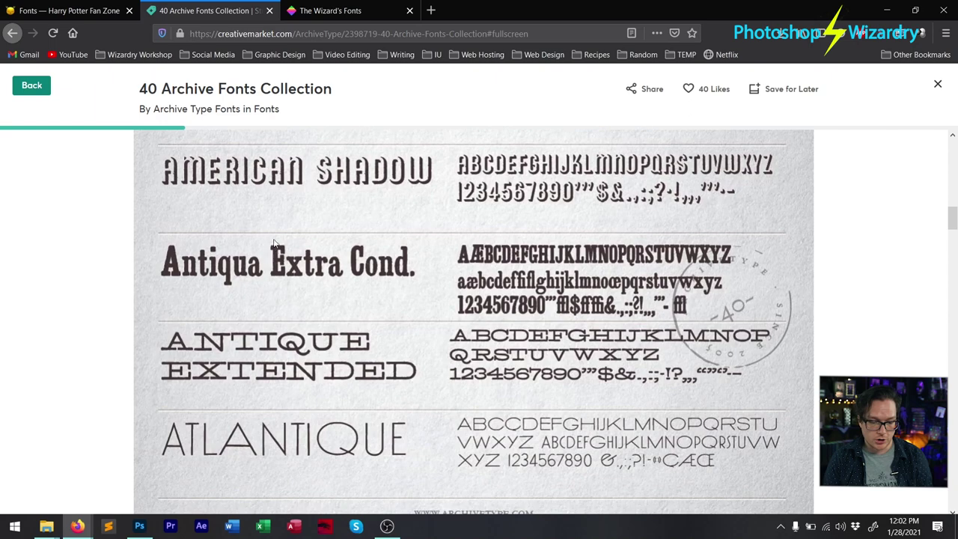
scroll(277, 320, down, 2)
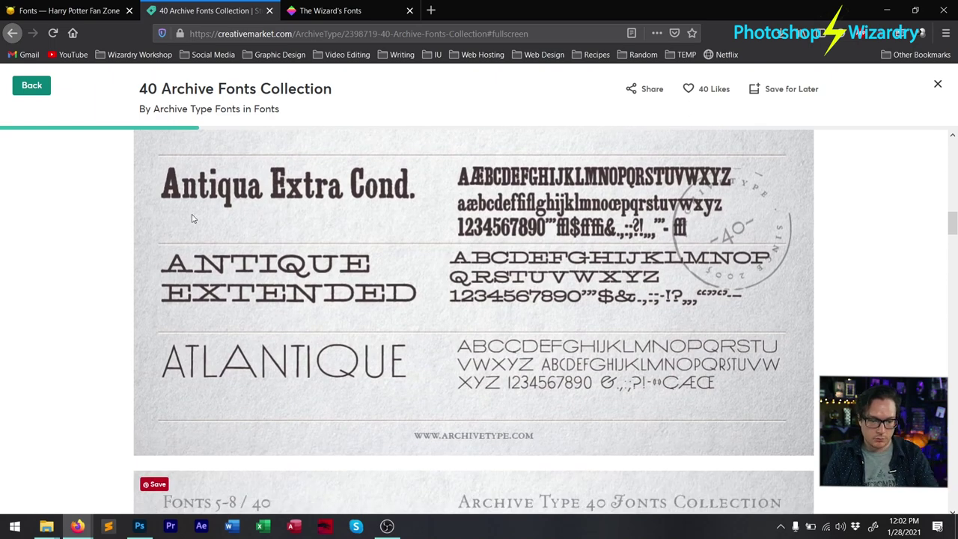
Step: Look through the specimens from Autograph Script to Ribbon, and return to the Mann sample in the Fonts 25-28 group
scroll(348, 213, down, 6)
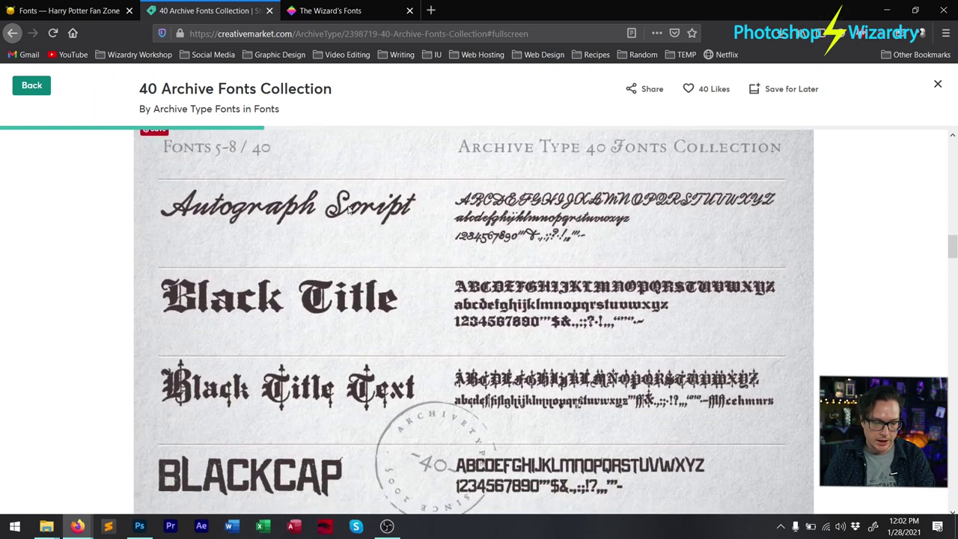
scroll(348, 211, down, 7)
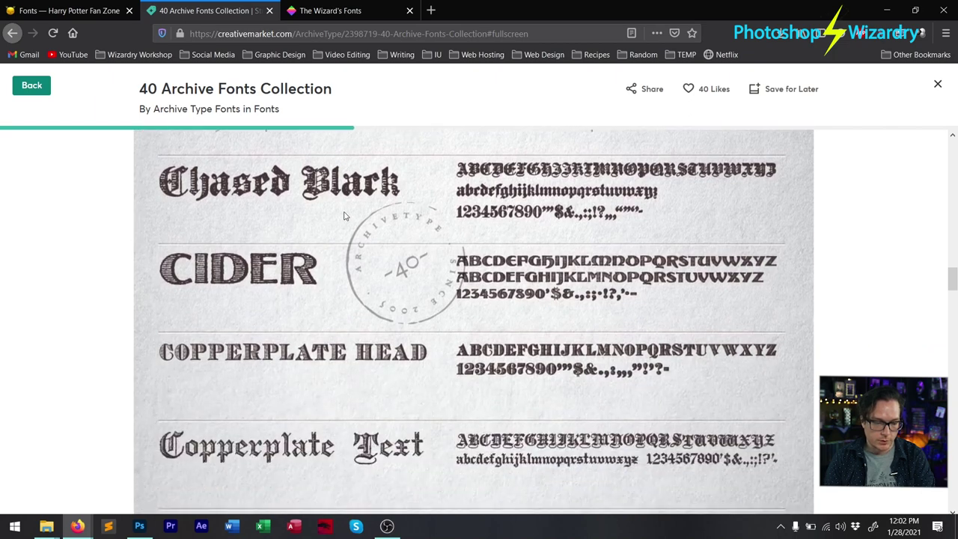
scroll(341, 215, down, 6)
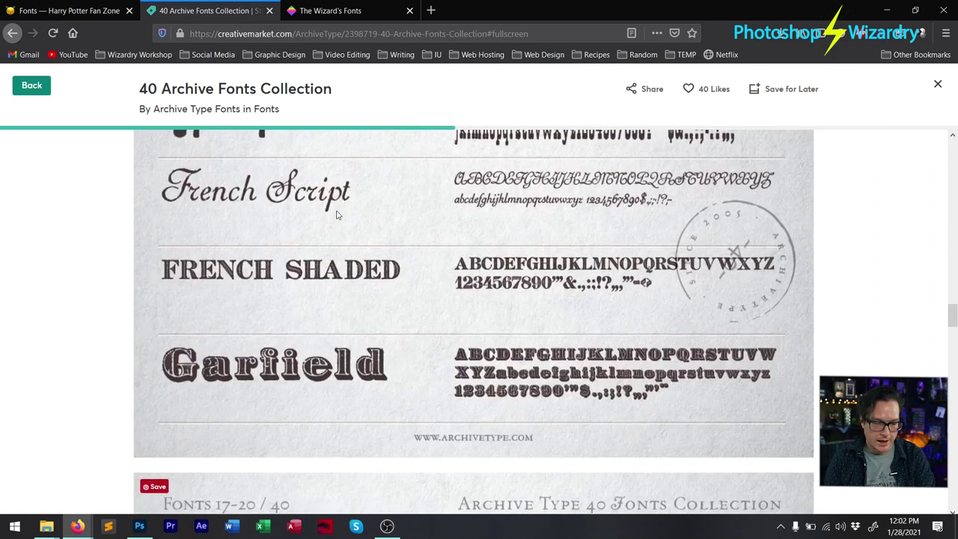
scroll(336, 215, down, 6)
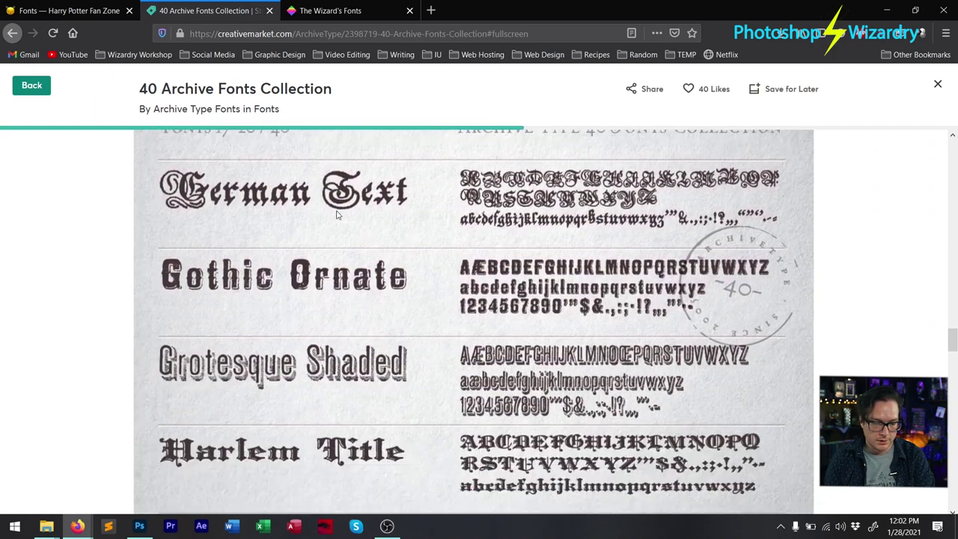
scroll(334, 214, down, 7)
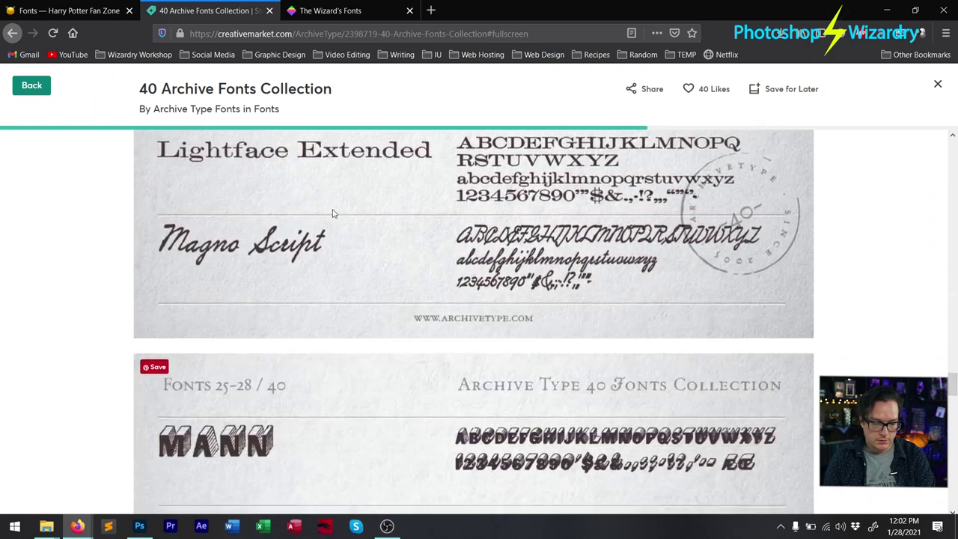
scroll(334, 214, down, 8)
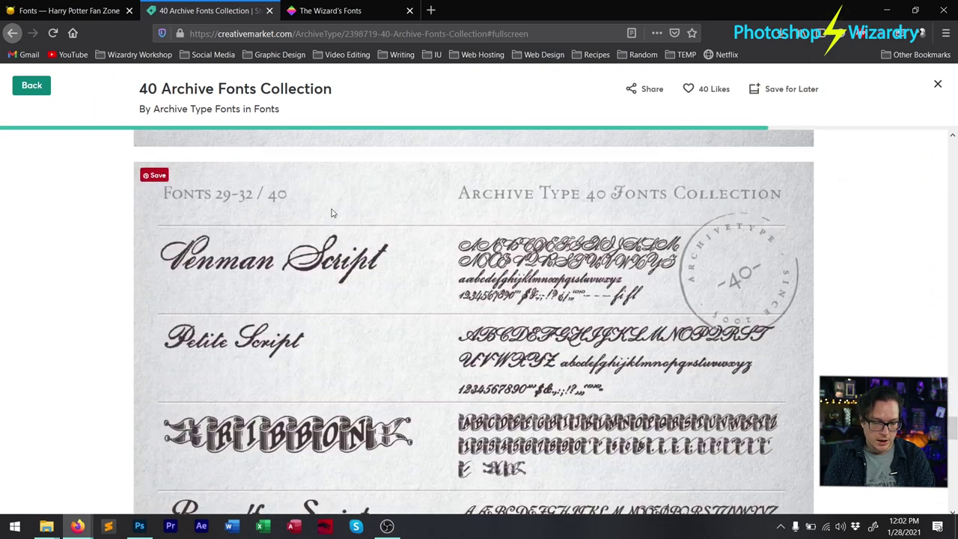
scroll(330, 213, up, 11)
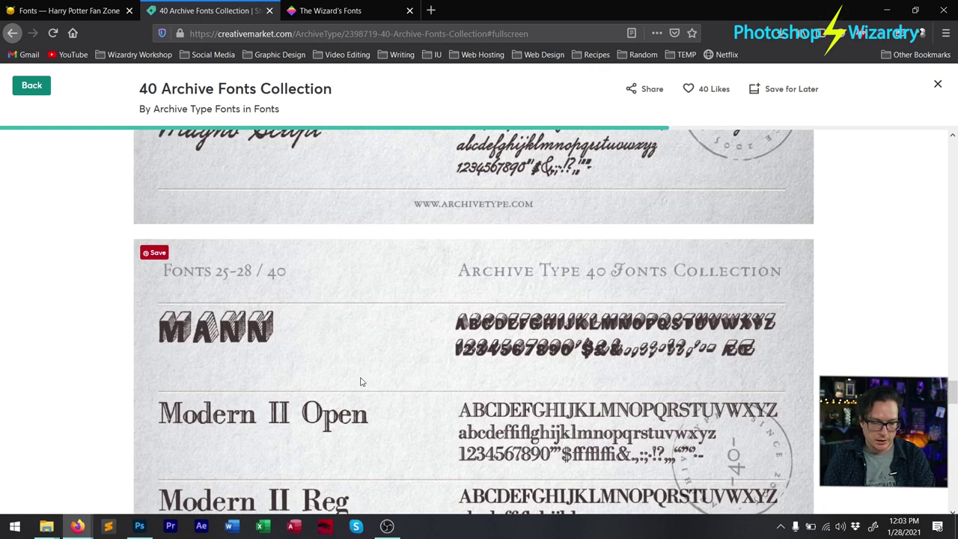
Step: Switch to Photoshop, show the Quibbler Layer to compare its cover lettering with the Mann sample, and return to the fonts collection in Firefox
click(140, 528)
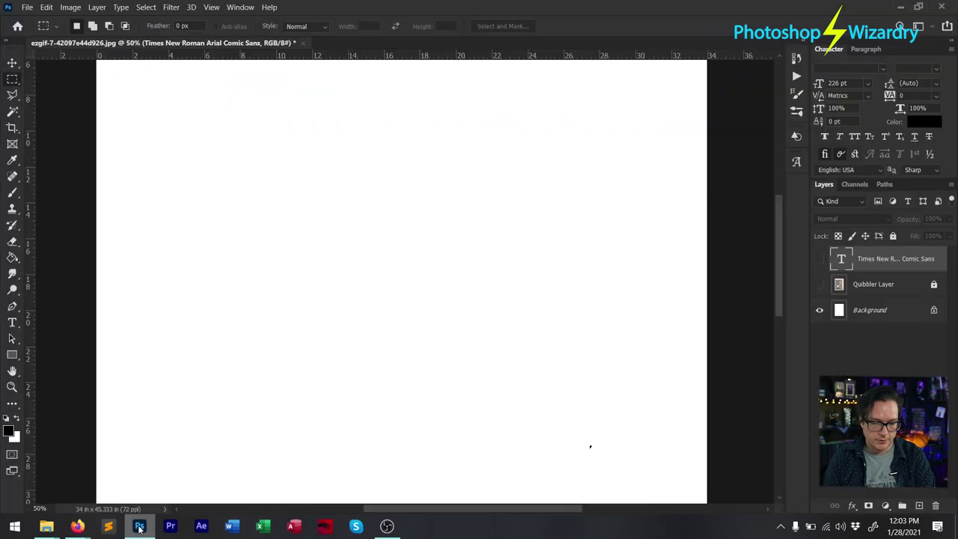
click(821, 284)
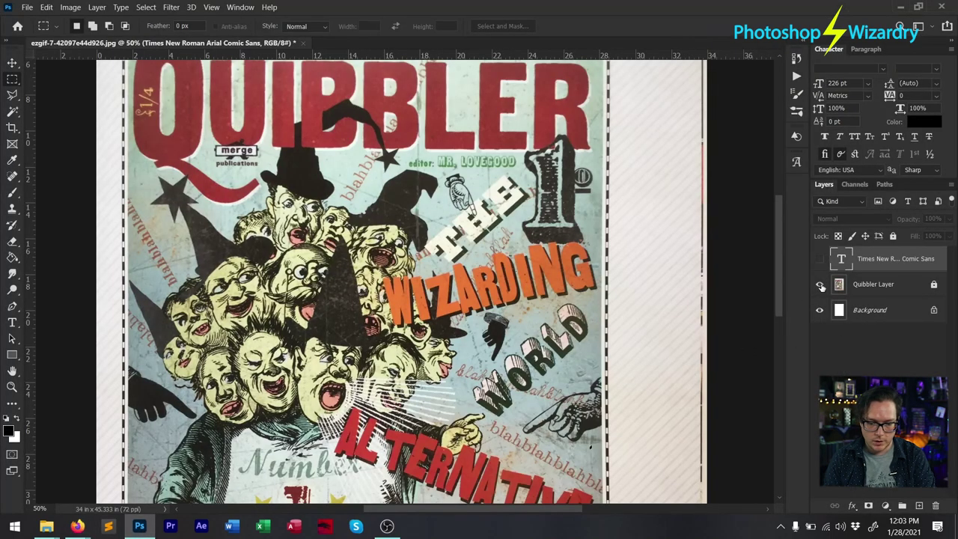
scroll(480, 298, down, 1)
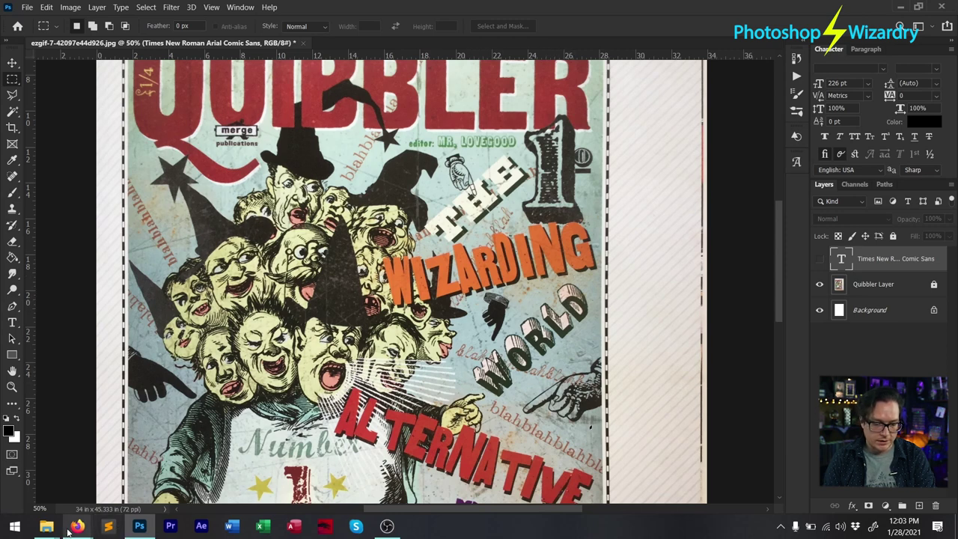
mouse_move(75, 530)
click(198, 476)
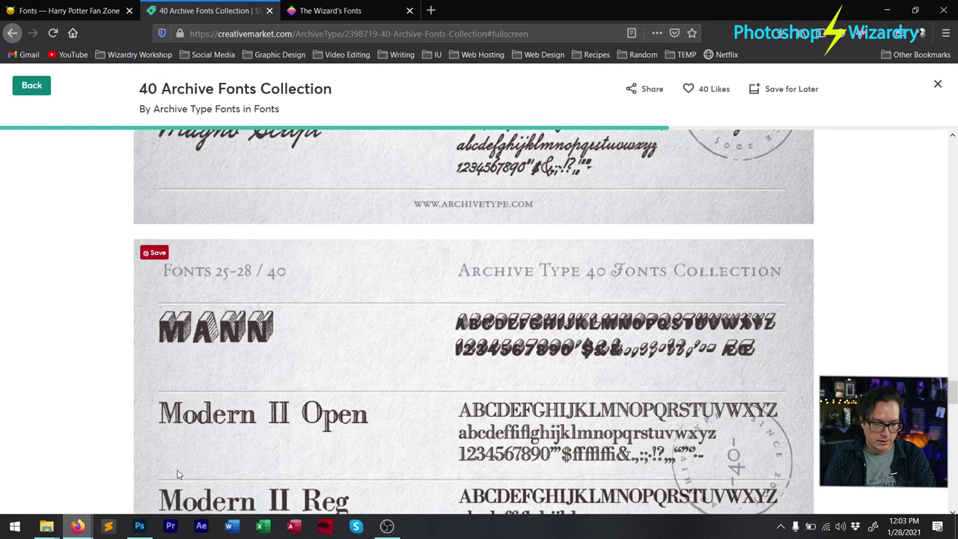
Step: Review the remaining specimens through Western Iron, and go back to the collection's product page to view its license options
scroll(407, 343, down, 10)
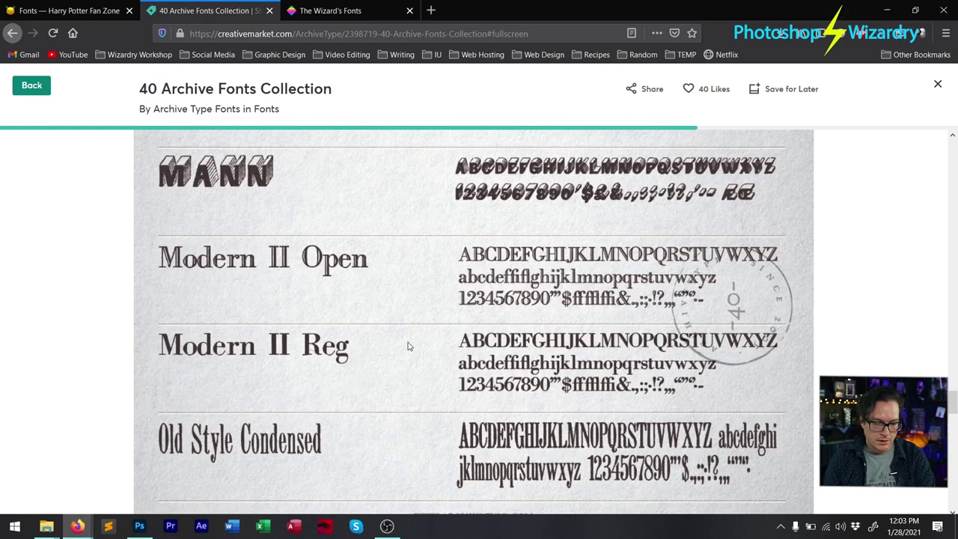
scroll(408, 337, down, 8)
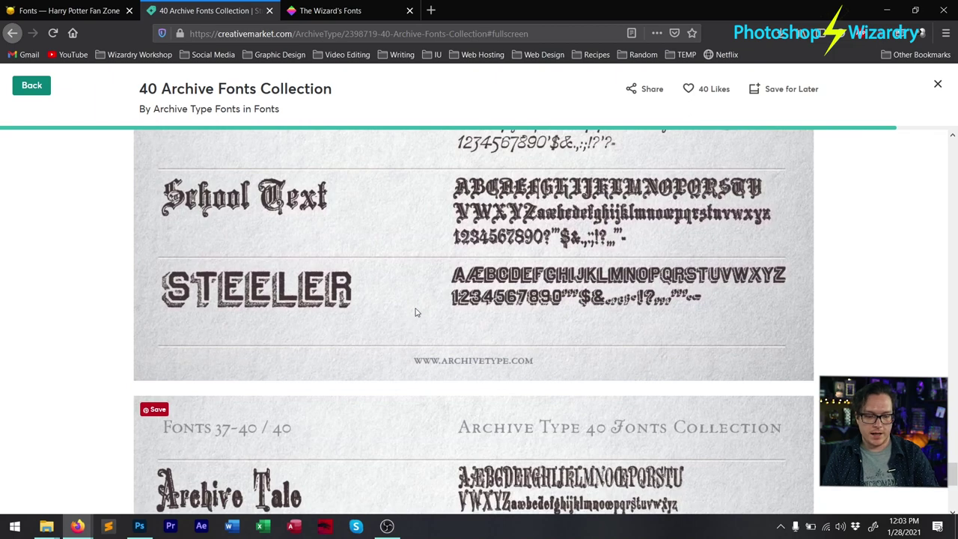
scroll(417, 309, down, 3)
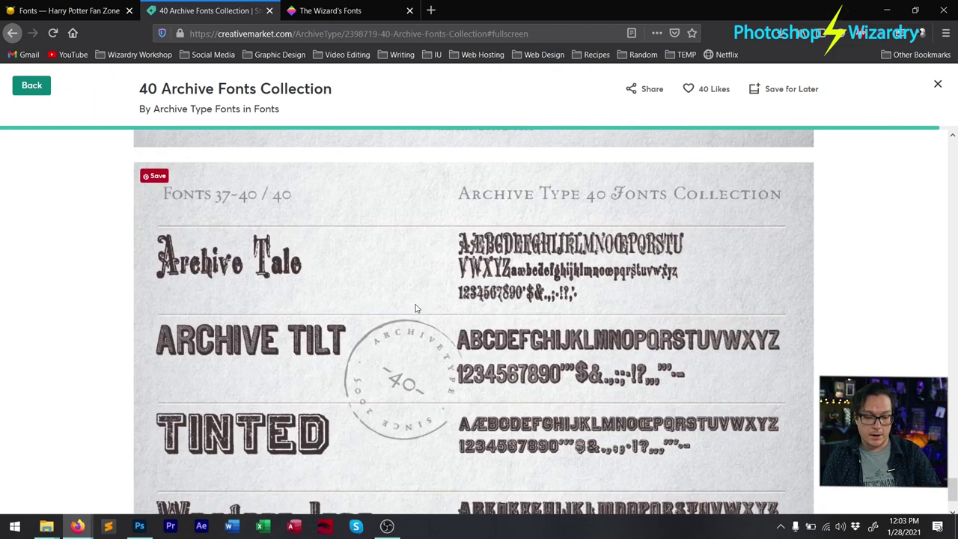
scroll(408, 308, down, 2)
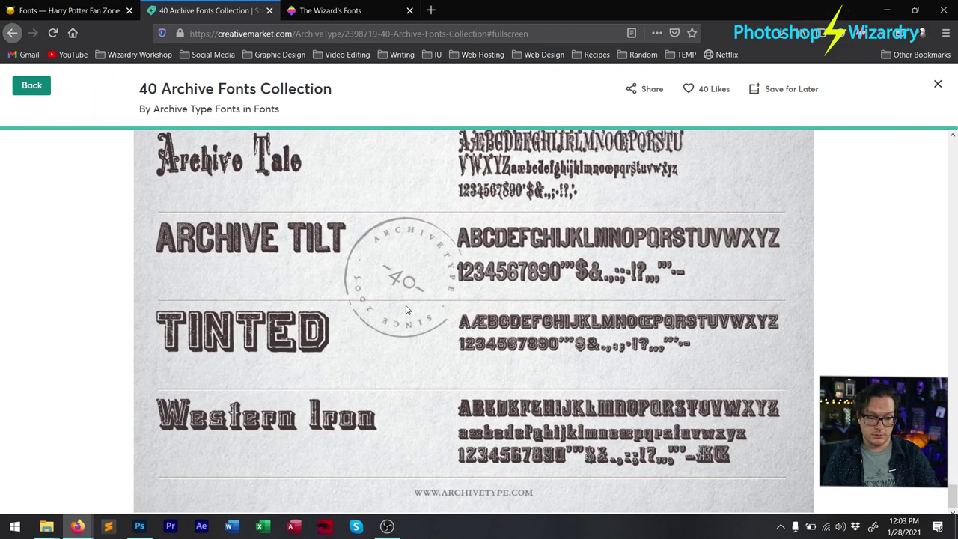
scroll(87, 160, up, 1)
click(33, 87)
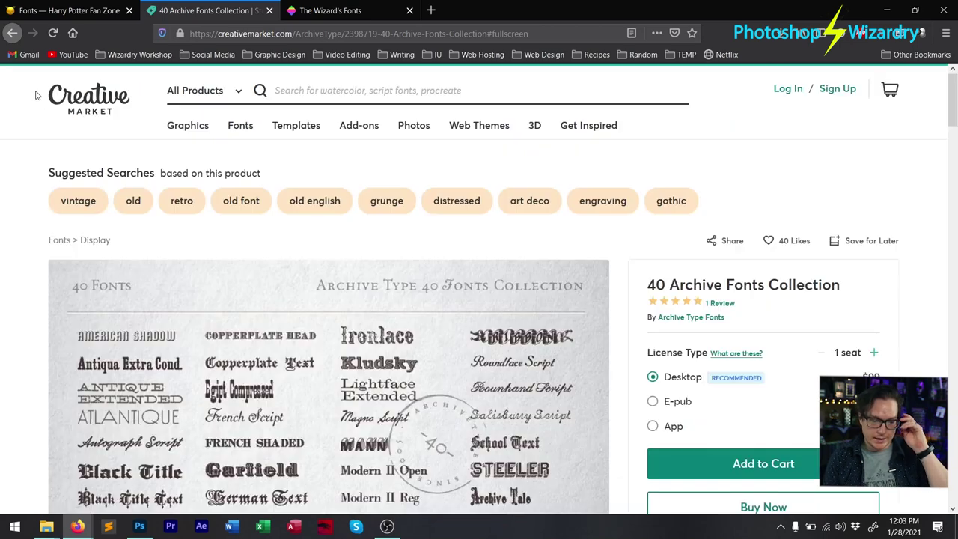
scroll(835, 355, down, 2)
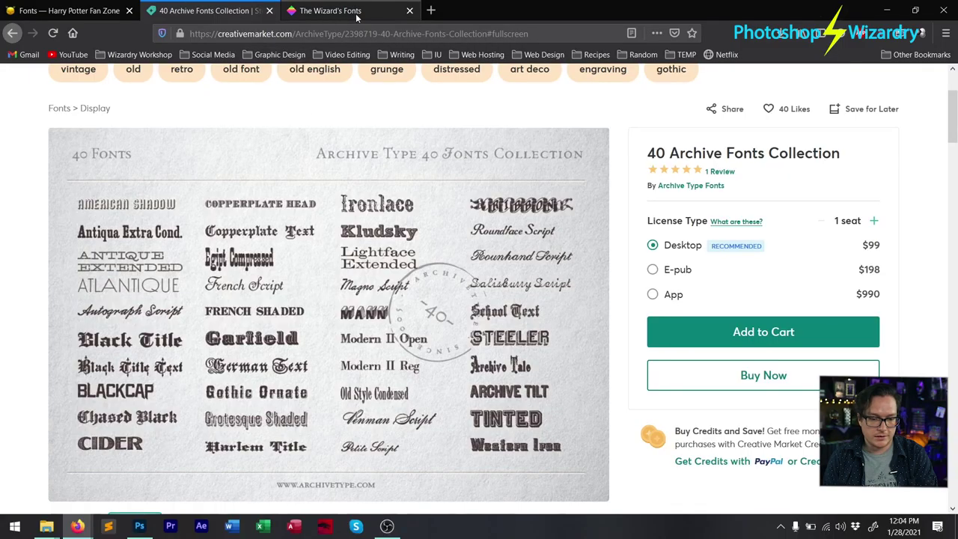
Step: Go to The Wizard's Fonts page on tatesha.com and highlight the author's name in the page header
click(330, 11)
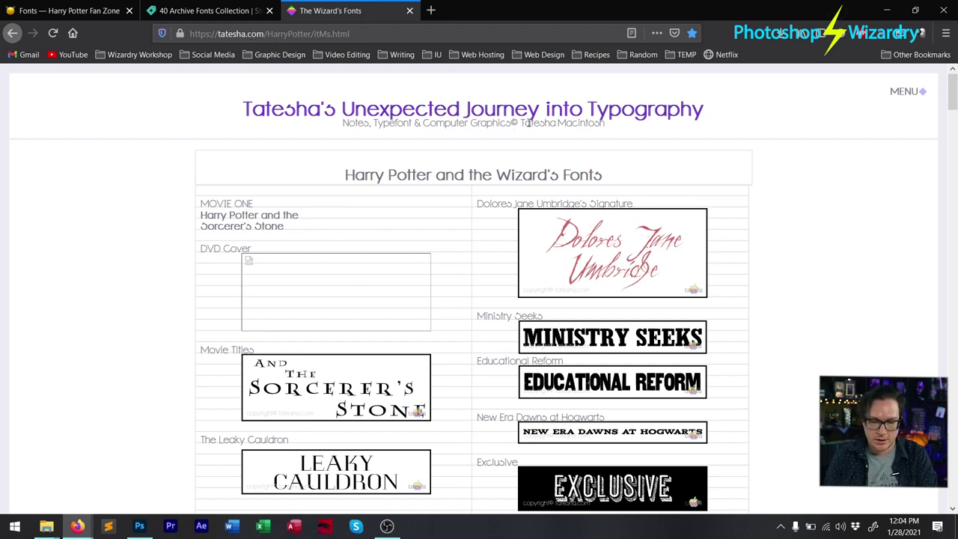
drag(521, 123, 595, 125)
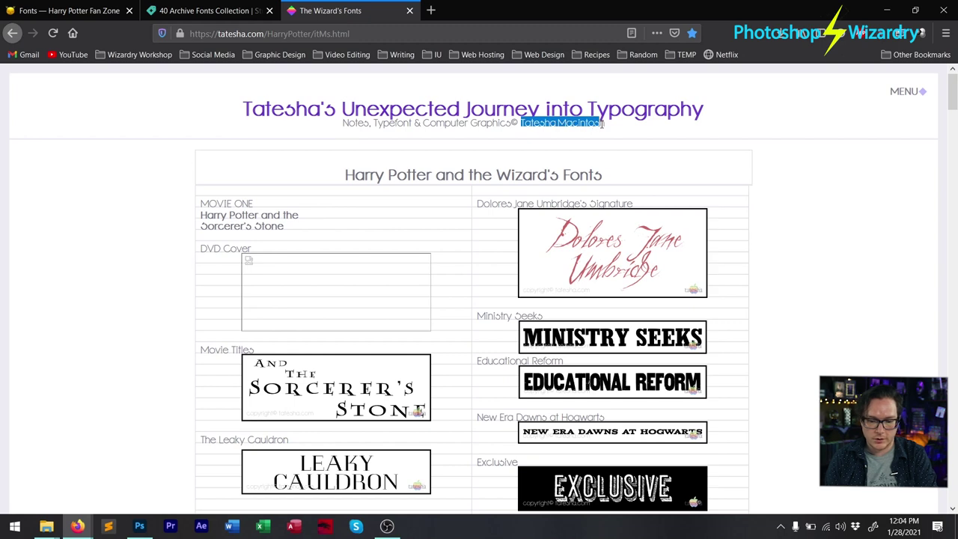
click(838, 140)
Step: Browse the Harry Potter lettering samples from the Sorcerer's Stone entries down to the Prisoner of Azkaban entries
scroll(259, 210, down, 3)
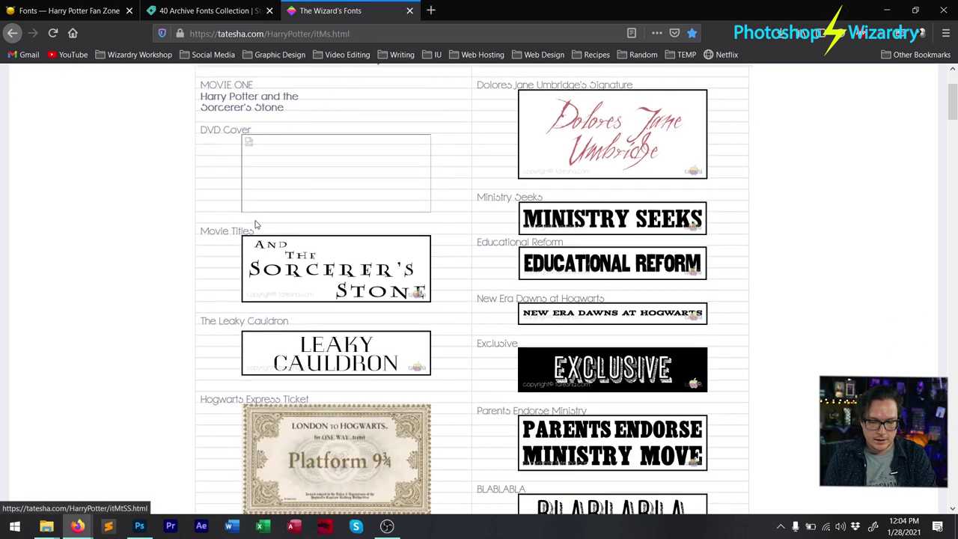
scroll(610, 327, down, 2)
scroll(528, 374, down, 2)
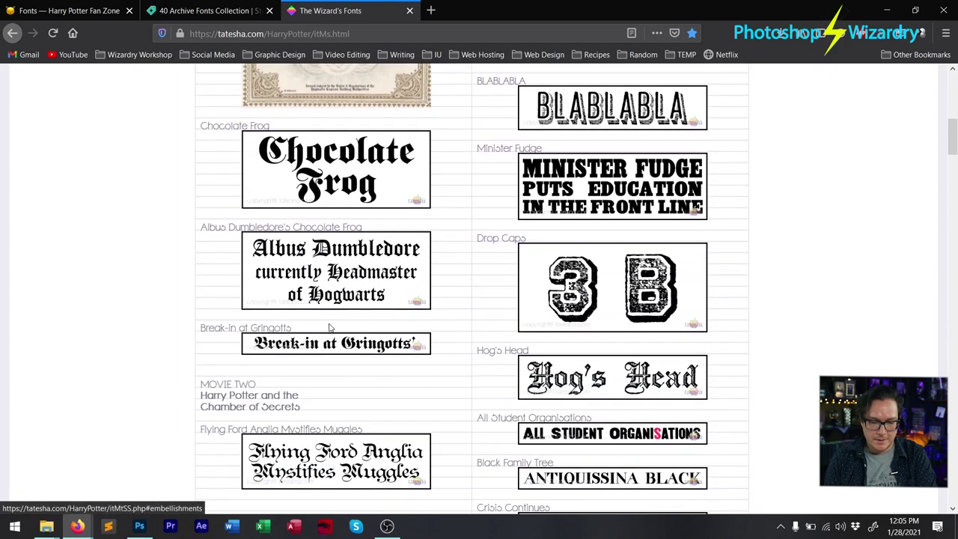
scroll(543, 438, down, 6)
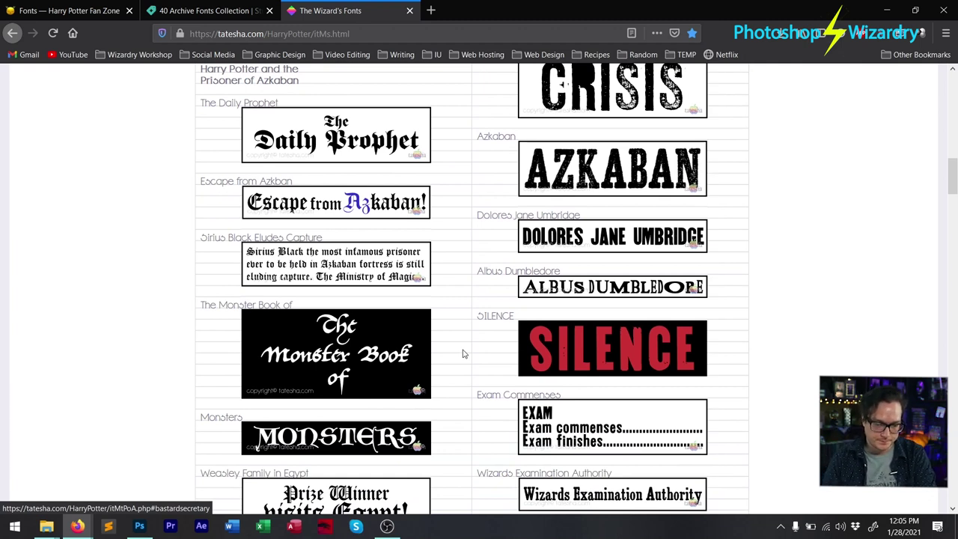
scroll(471, 346, down, 5)
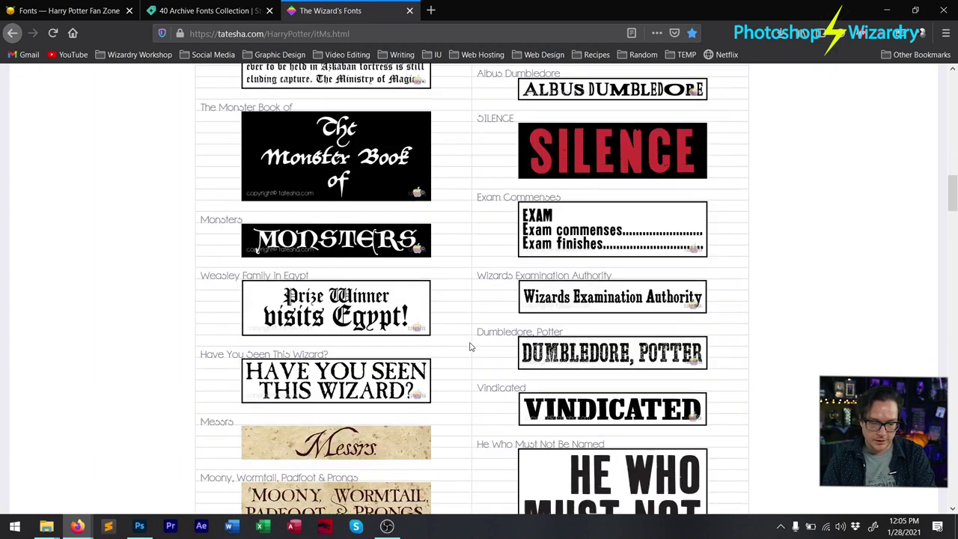
scroll(471, 345, up, 1)
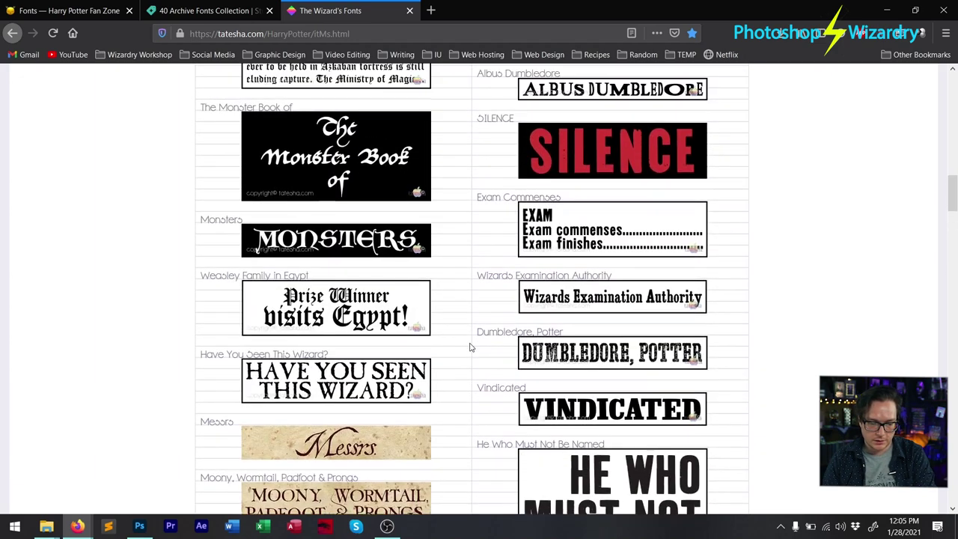
Step: Open the Monsters sample's entry in a new tab and review the Goudy Lombardy character set and font details
middle_click(343, 242)
click(479, 15)
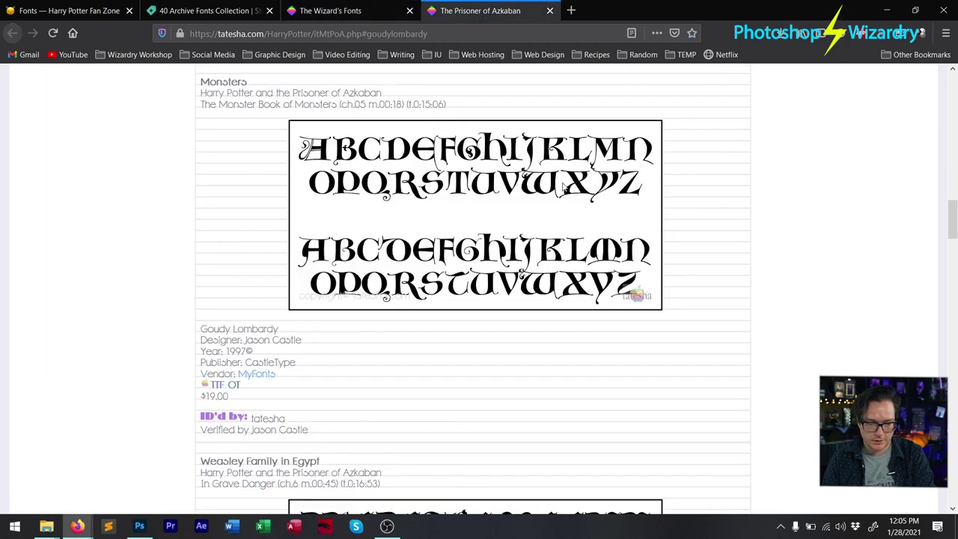
scroll(202, 282, down, 1)
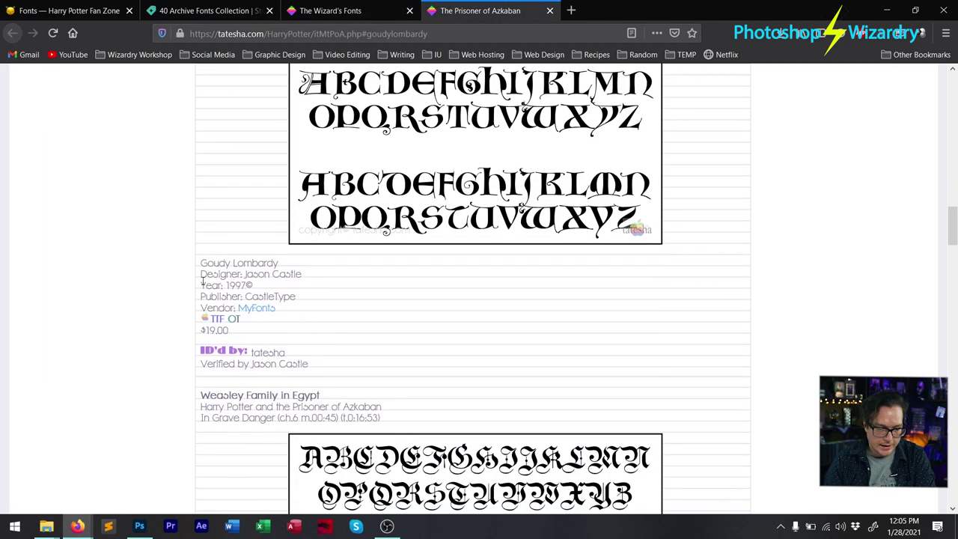
Step: Open the Goudy Lombardy gallery on castletype.com in a new tab and look through its Fantastic Beasts, blackletter and Gloria examples
middle_click(251, 271)
click(629, 10)
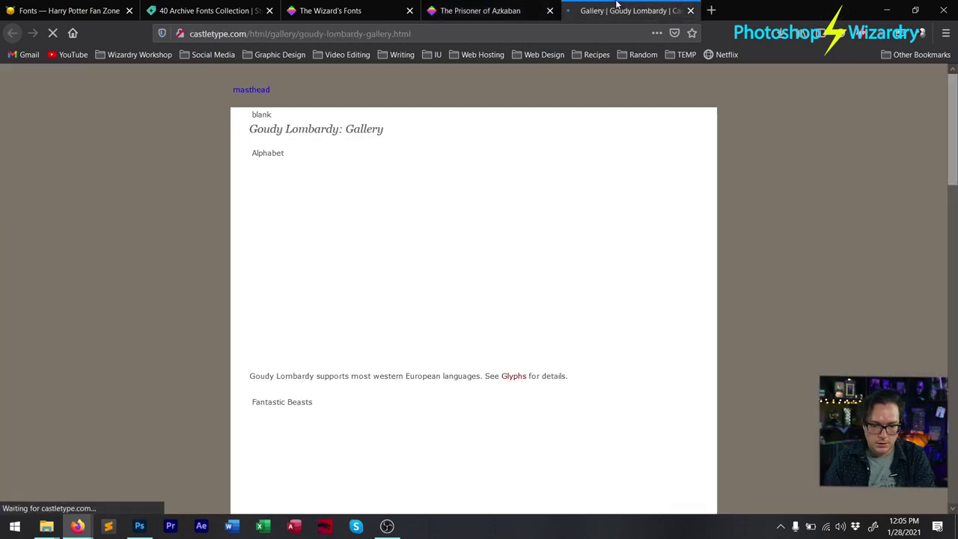
scroll(779, 273, down, 3)
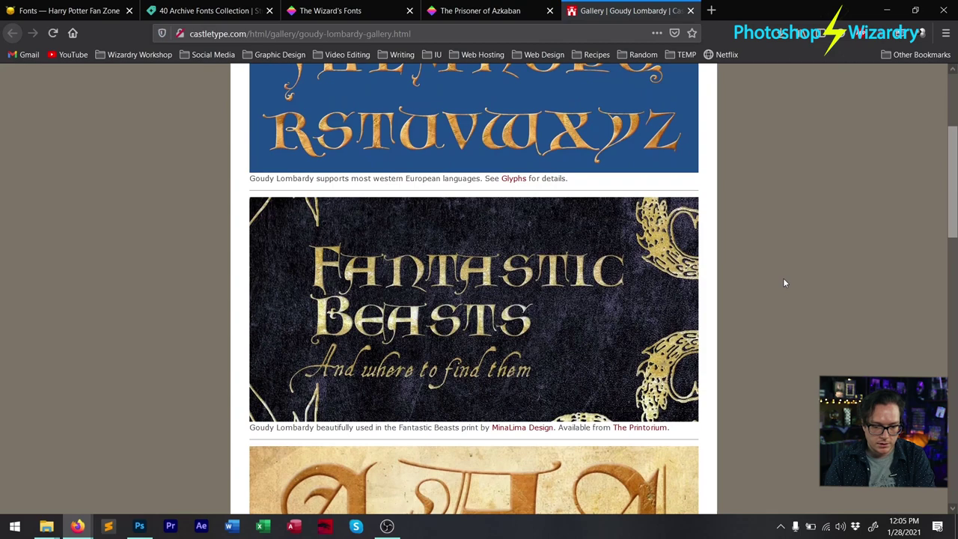
scroll(784, 283, down, 2)
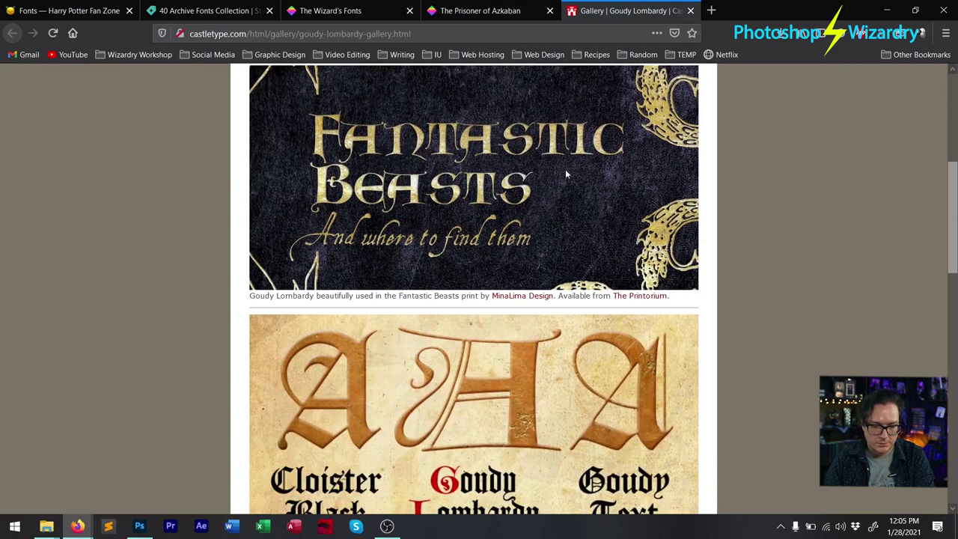
scroll(956, 302, down, 10)
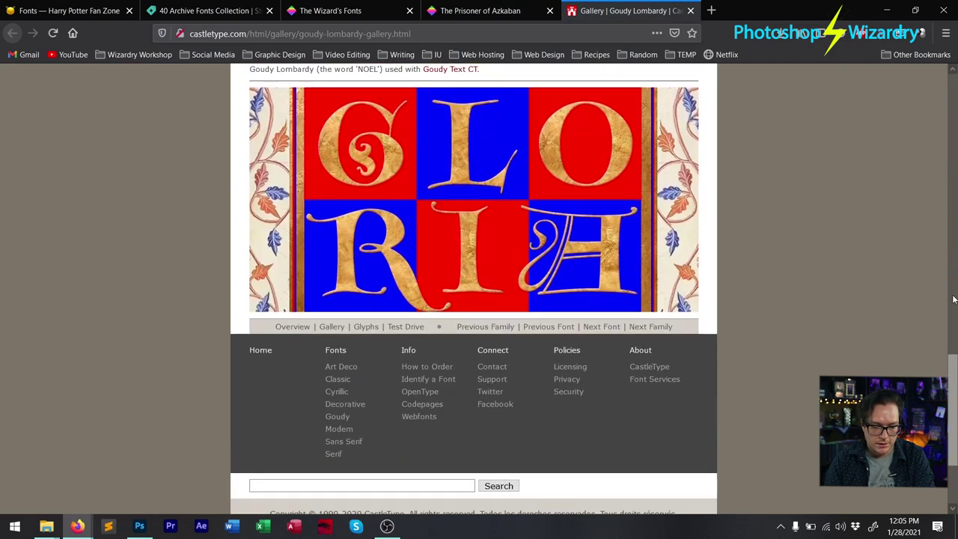
scroll(951, 297, up, 10)
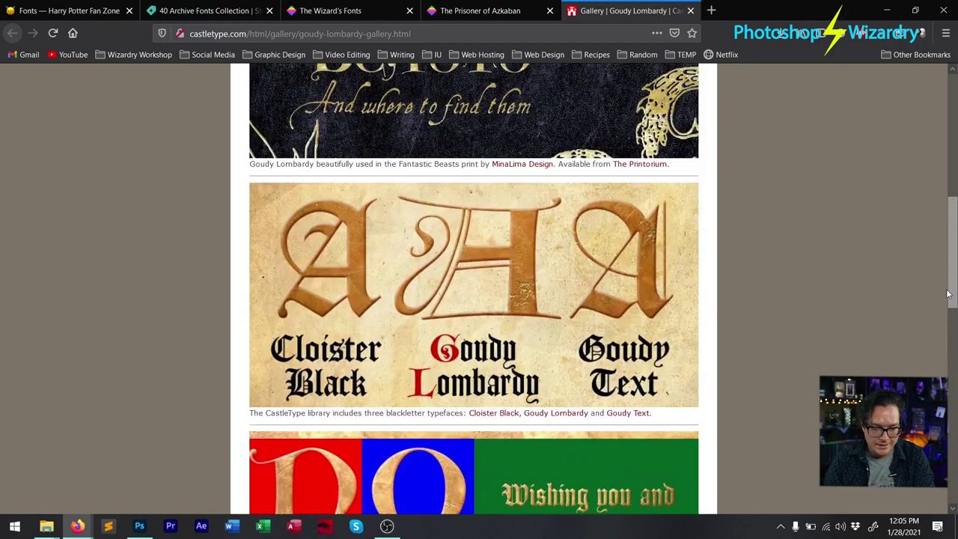
Step: Close the Goudy Lombardy gallery and open the font's MyFonts vendor page from its tatesha.com entry in a new tab
scroll(948, 292, up, 4)
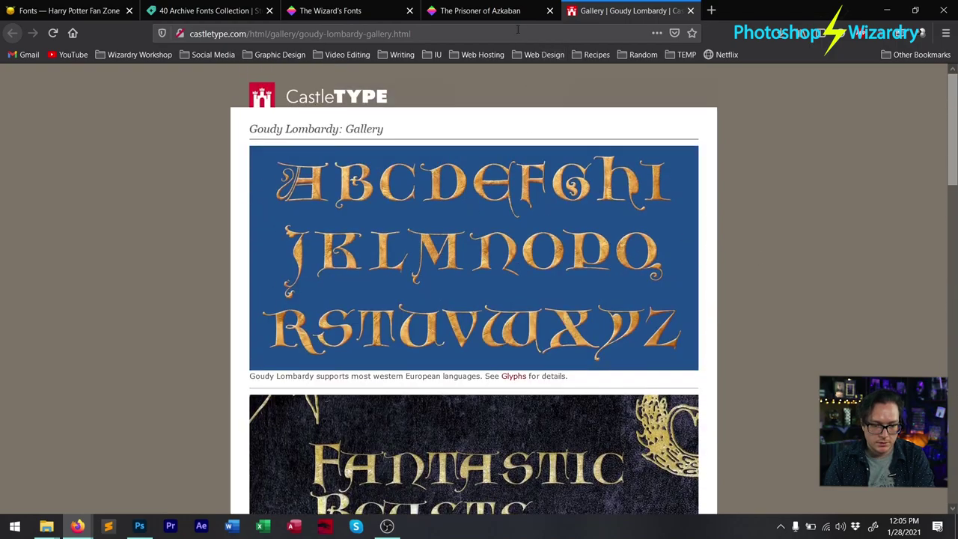
key(ctrl+w)
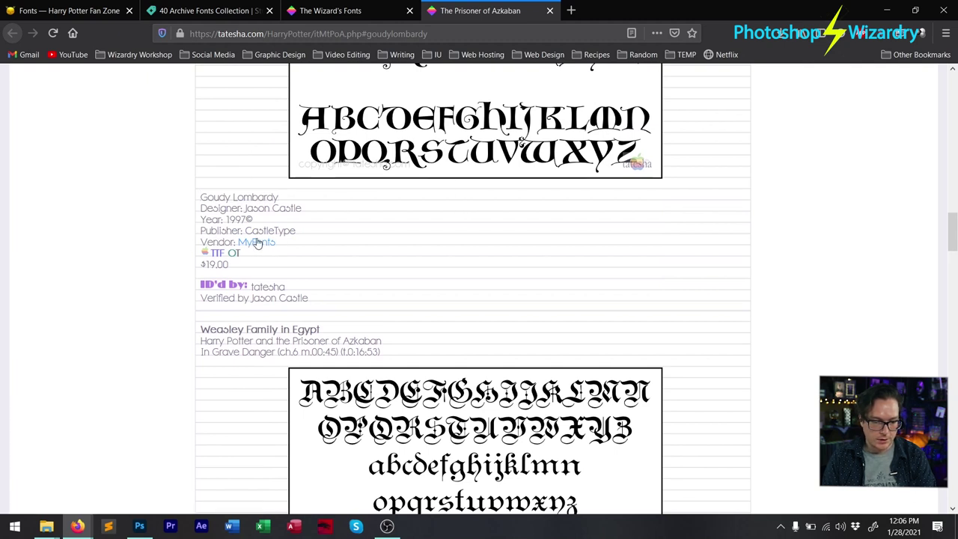
click(257, 244)
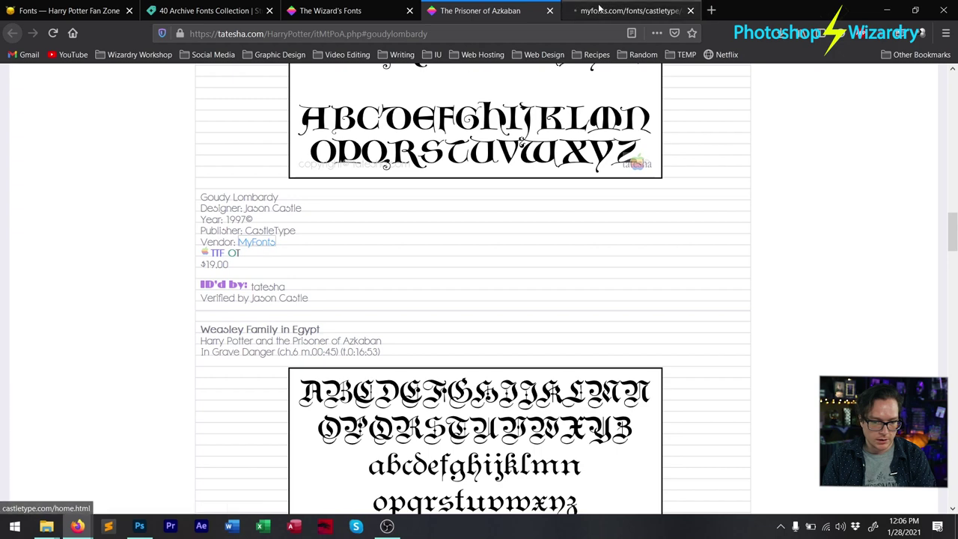
Step: Examine the Goudy Lombardy page on myfonts.com, including its sample images, individual style price, related tags and licensing options
scroll(454, 281, down, 4)
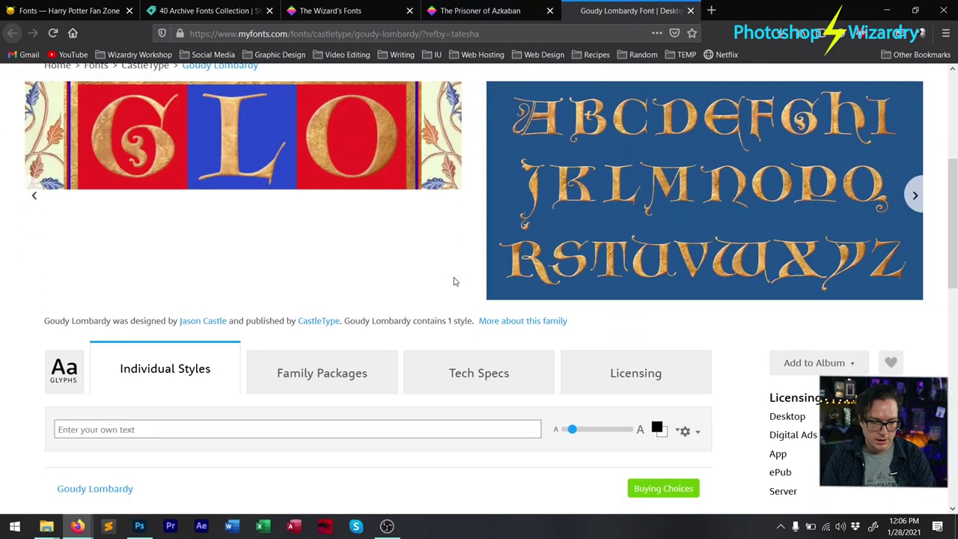
scroll(569, 247, up, 2)
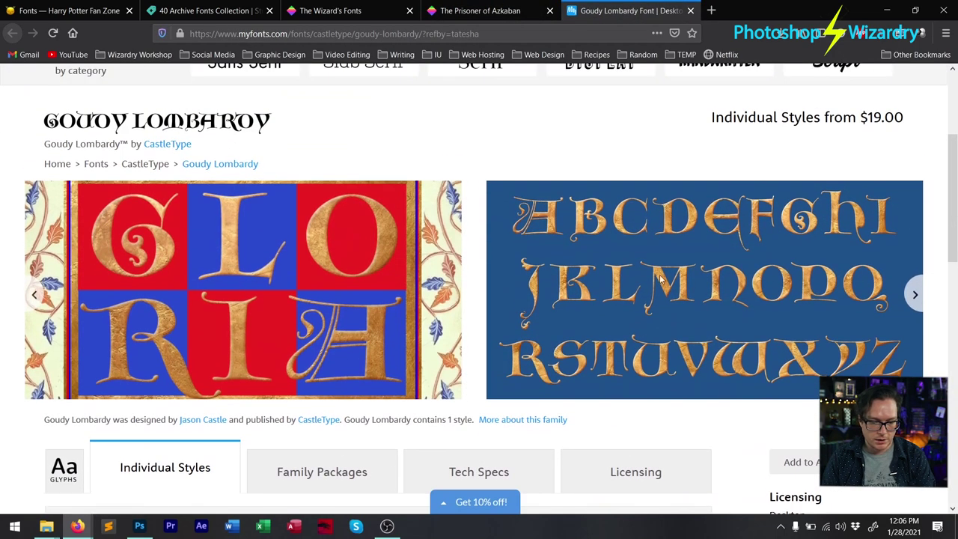
scroll(656, 282, down, 5)
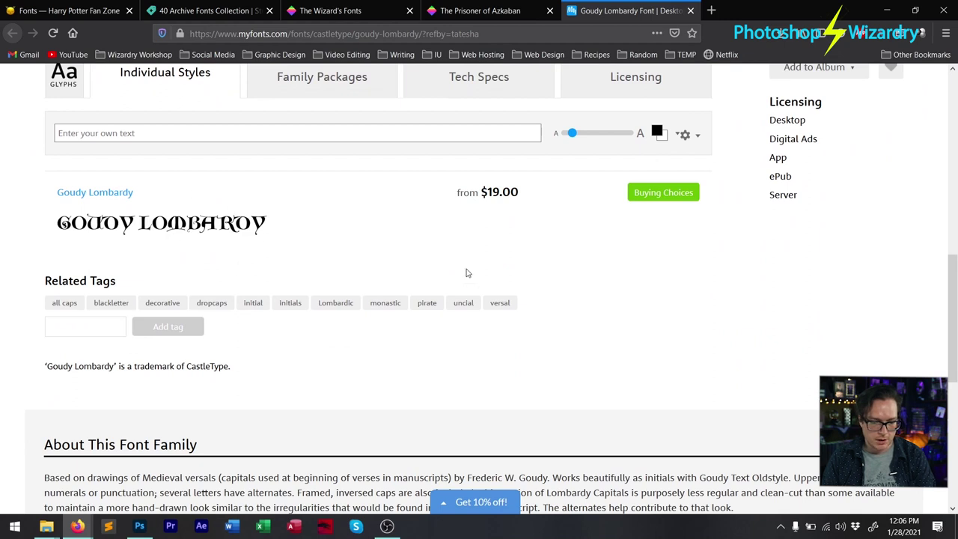
scroll(466, 269, up, 1)
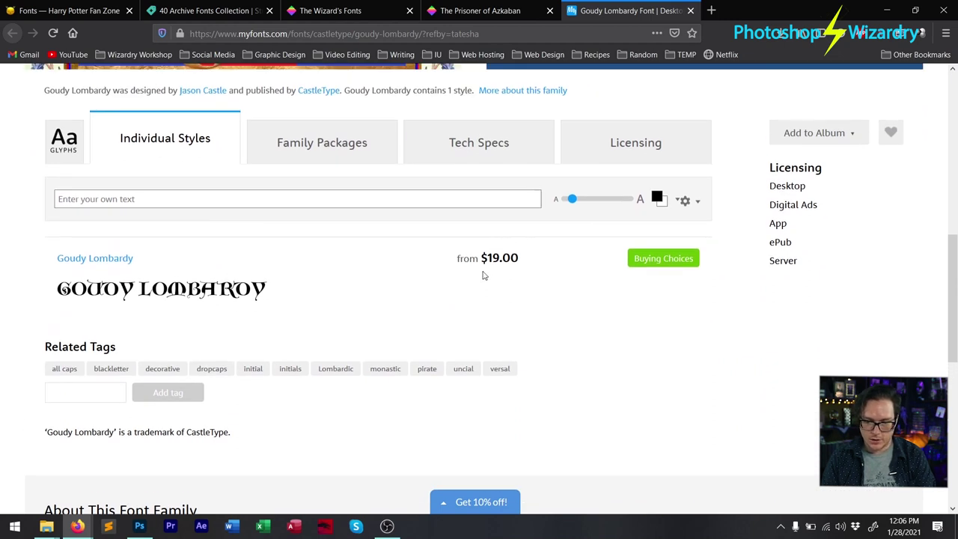
click(475, 202)
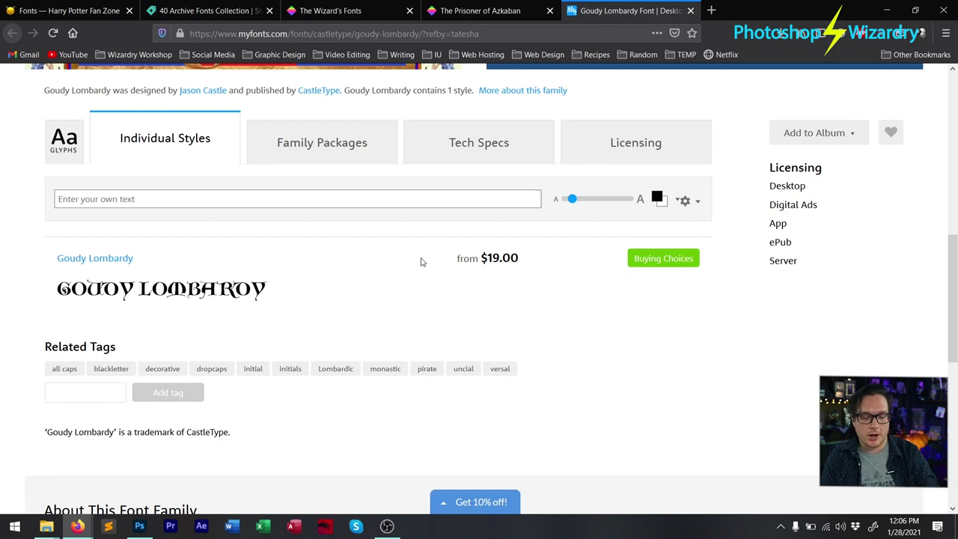
scroll(427, 261, up, 7)
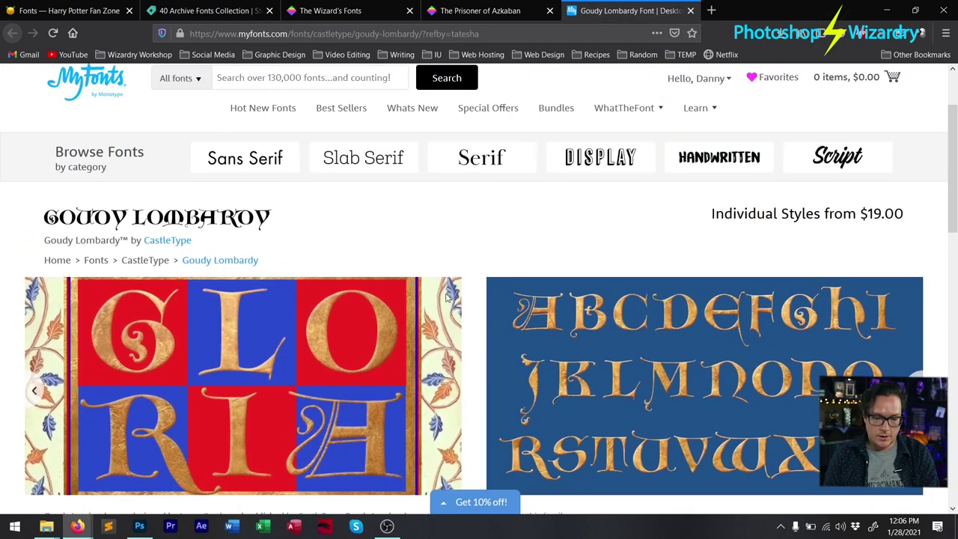